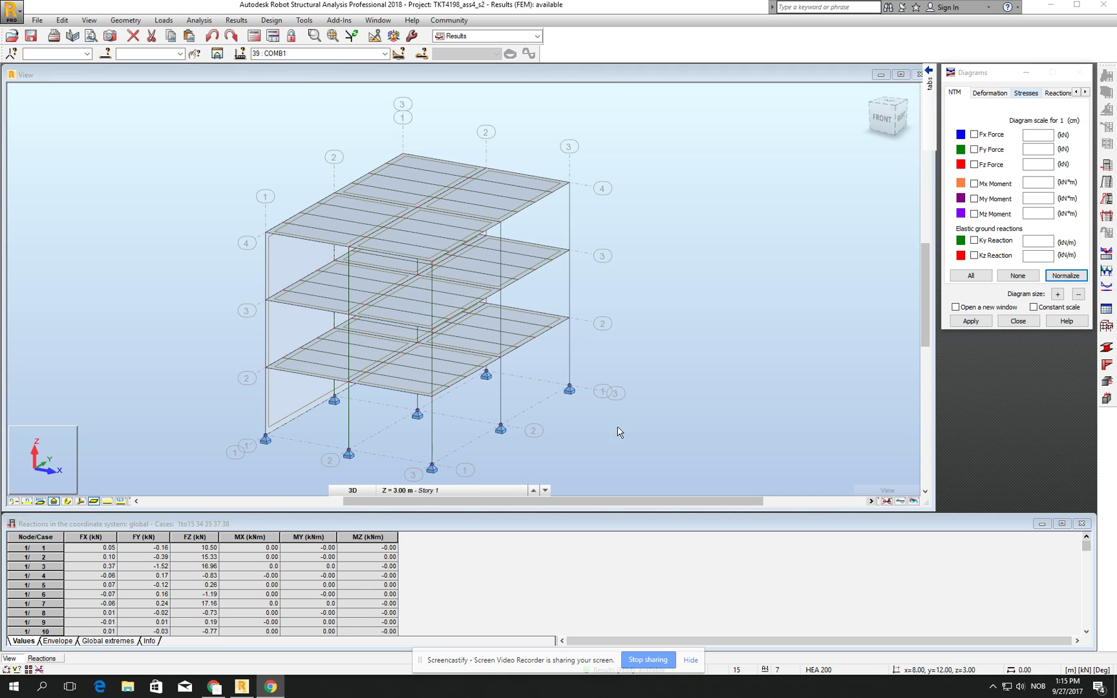
# Recentre the frame model and start a manual combination named COMB1, then cancel it
pyautogui.scroll(-3, 645, 149)
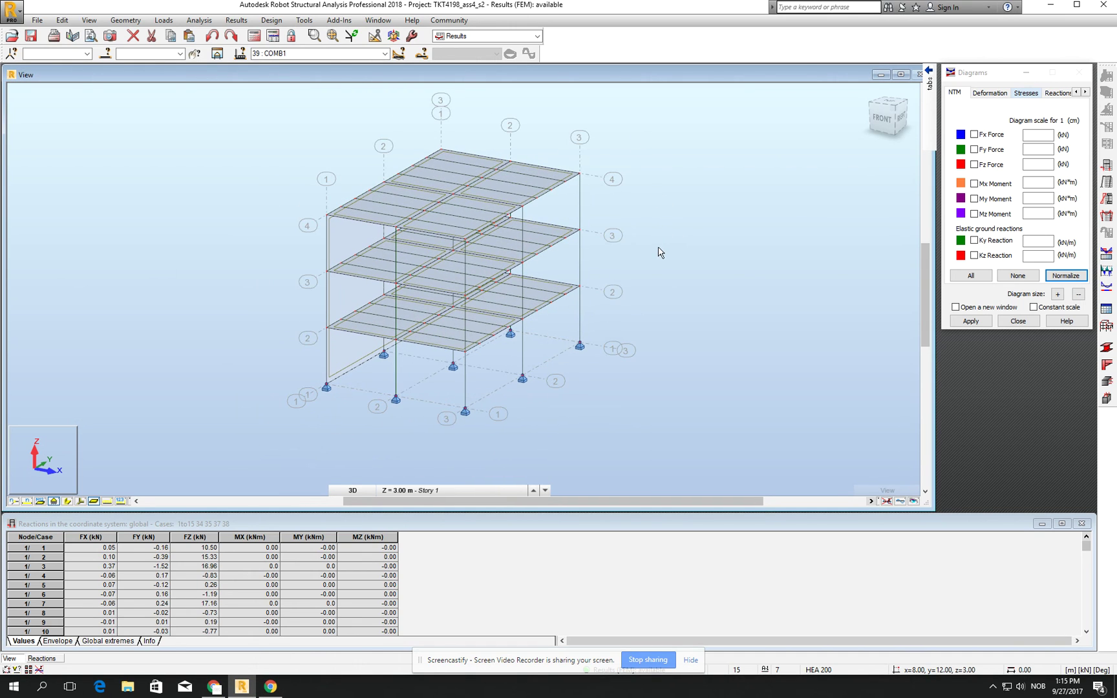
pyautogui.moveTo(504, 163); pyautogui.dragTo(494, 187, button='middle')
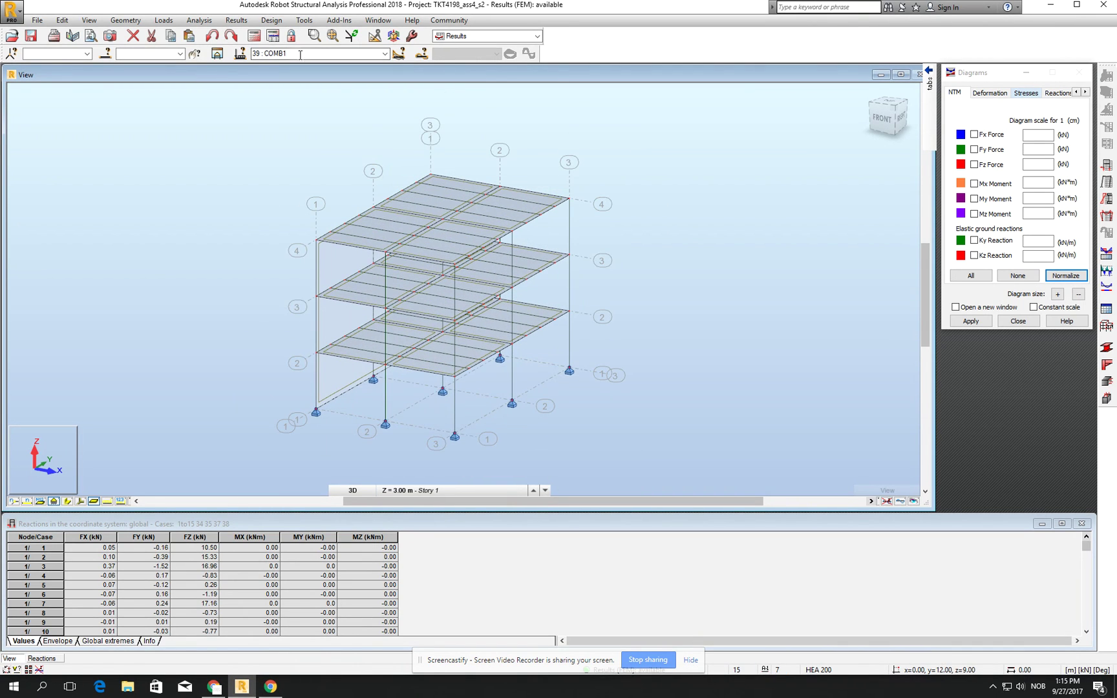
pyautogui.click(163, 20)
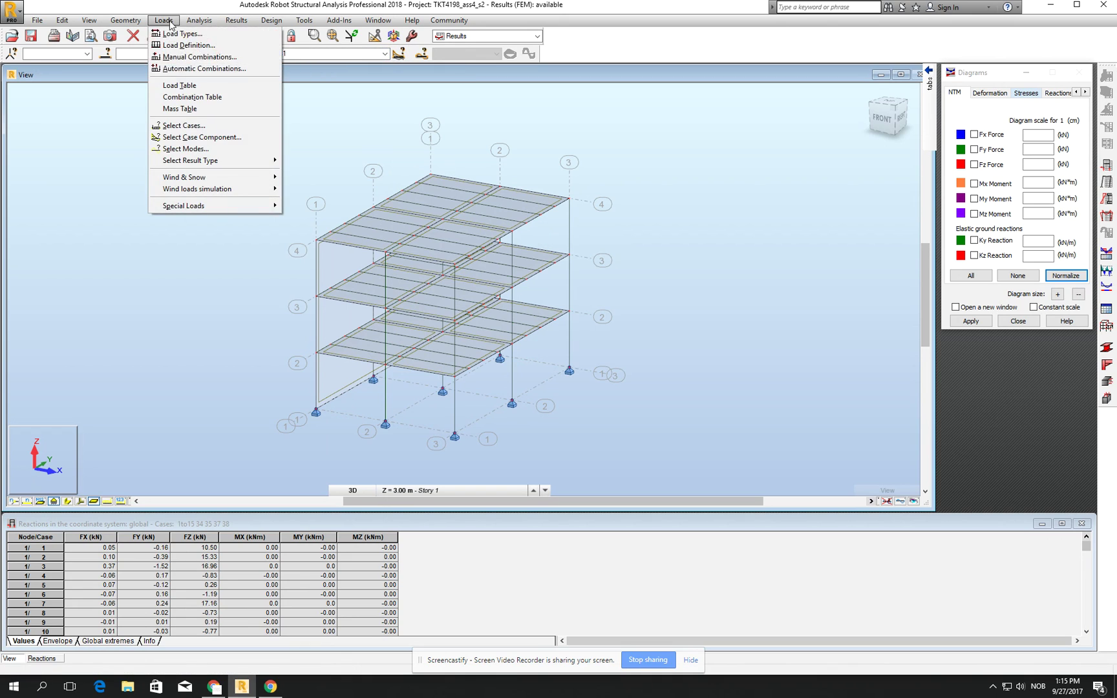
pyautogui.click(196, 57)
pyautogui.click(524, 349)
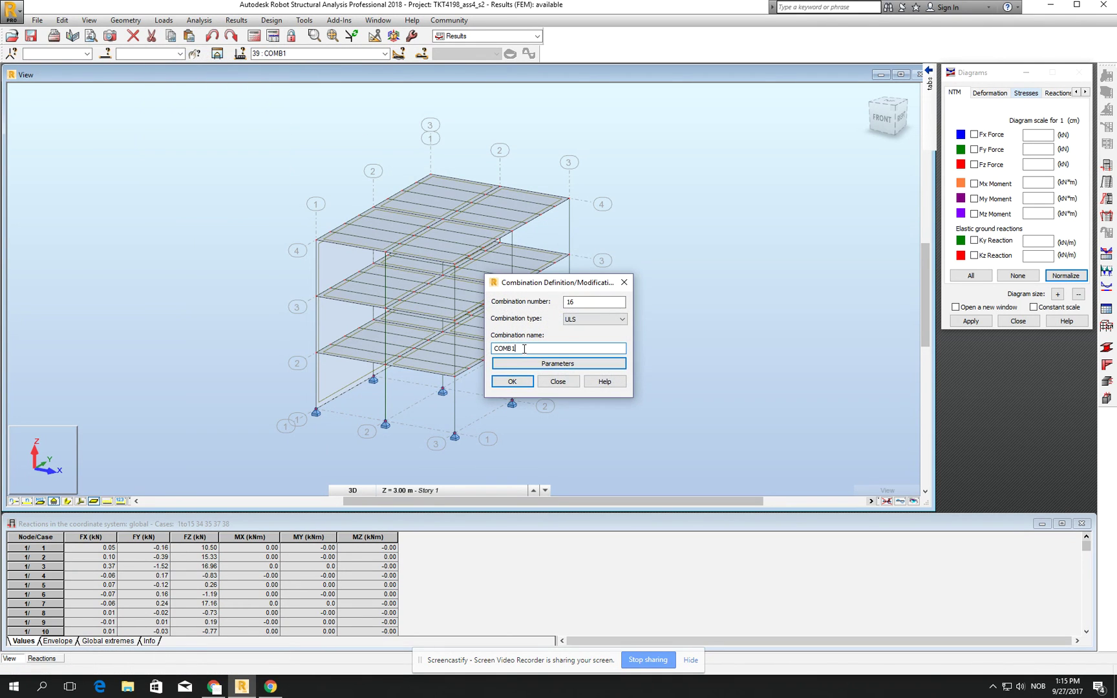
pyautogui.click(558, 381)
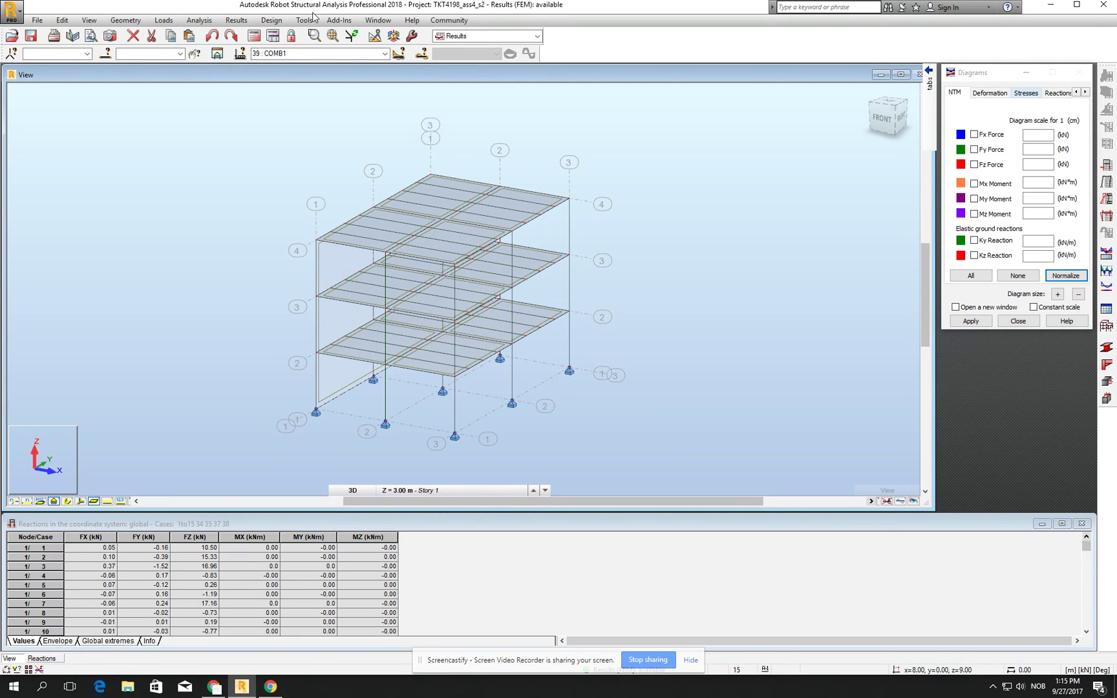
# Keep COMB1 as the displayed case, then define ULS manual combination 16 named COMB1
pyautogui.click(386, 54)
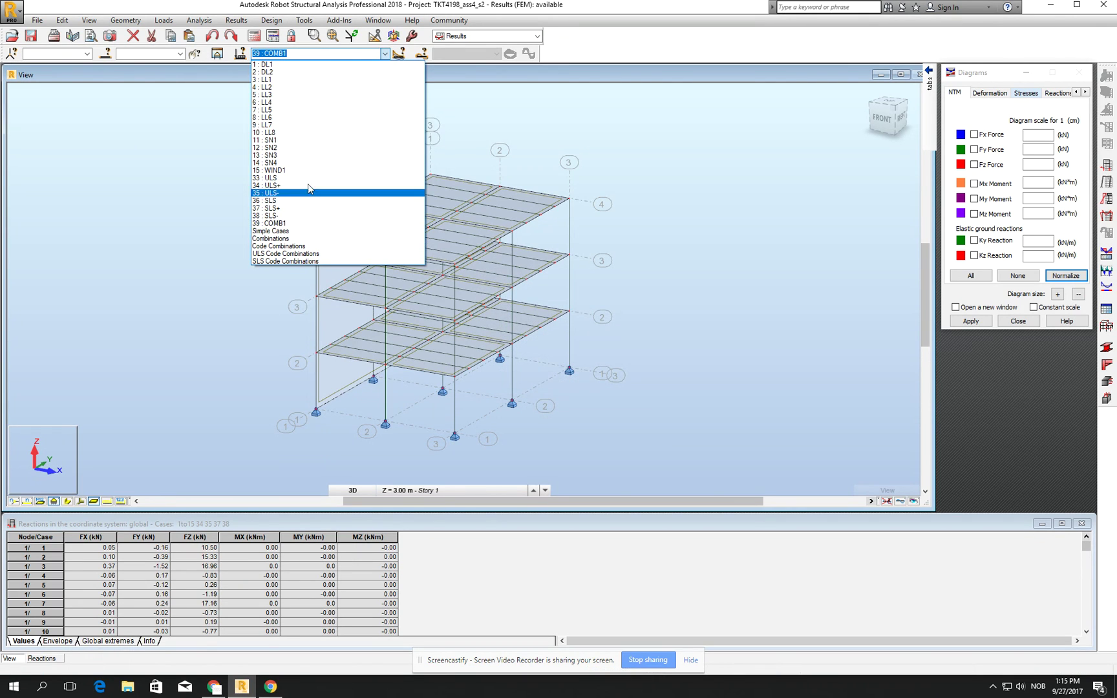
pyautogui.click(688, 129)
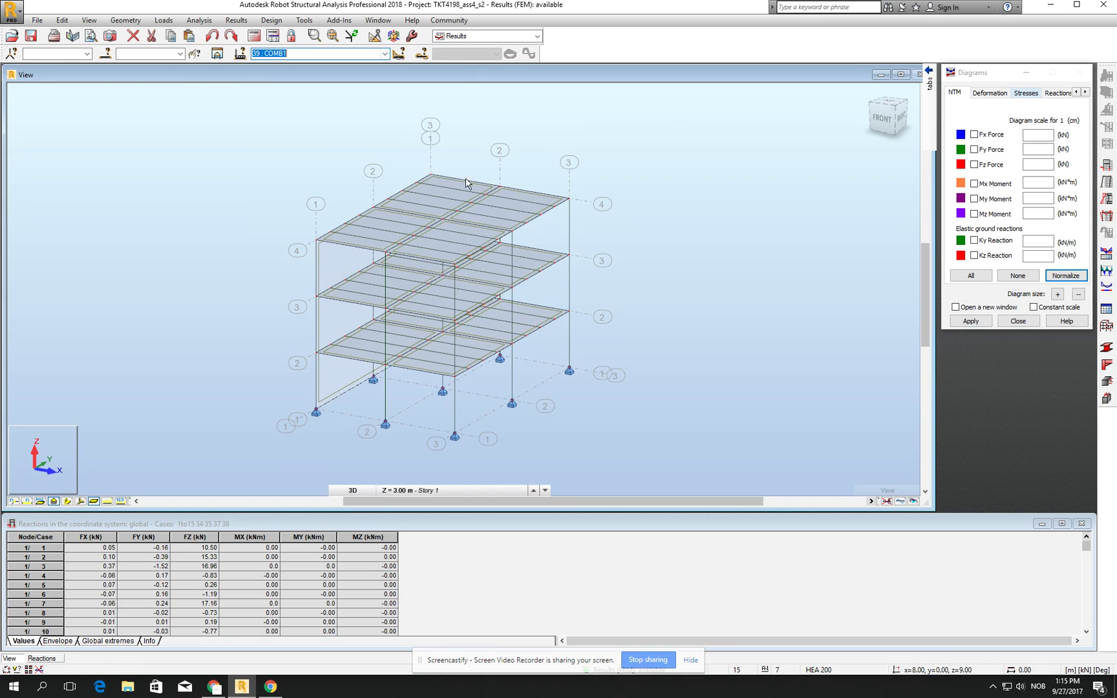
pyautogui.click(481, 282)
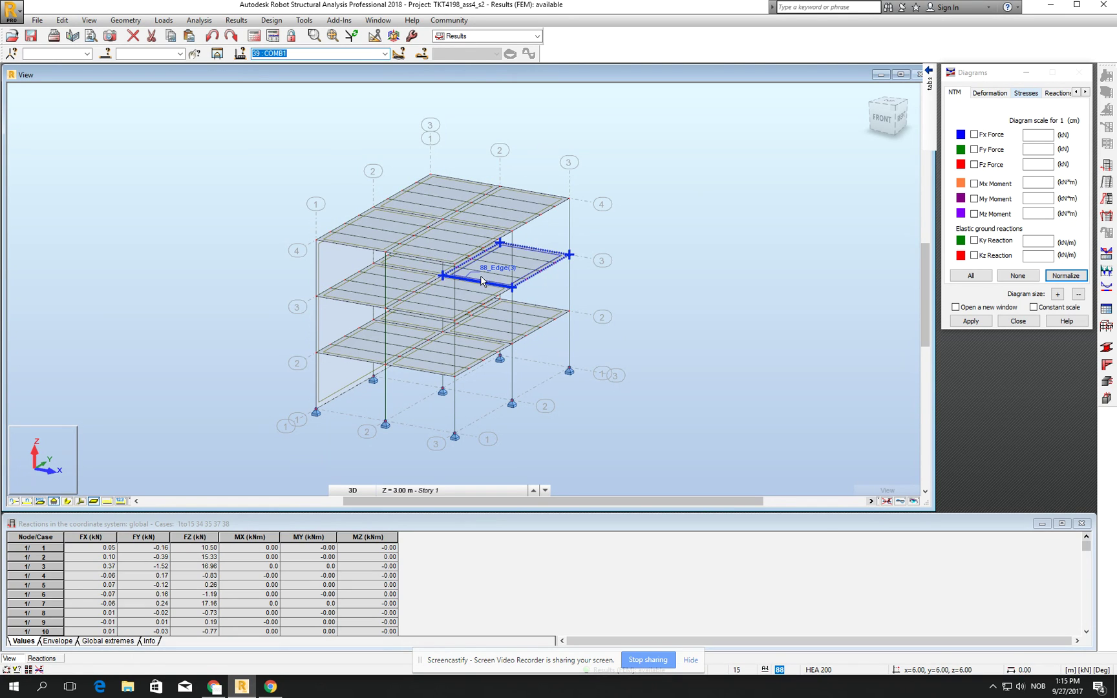
pyautogui.click(170, 22)
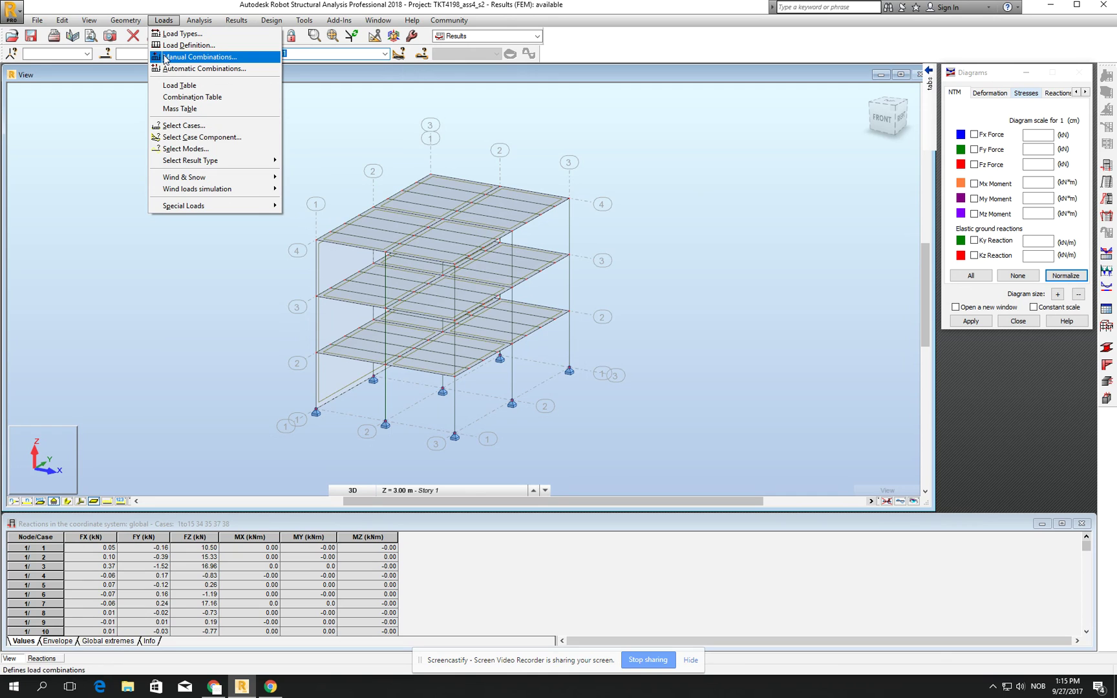
pyautogui.click(166, 57)
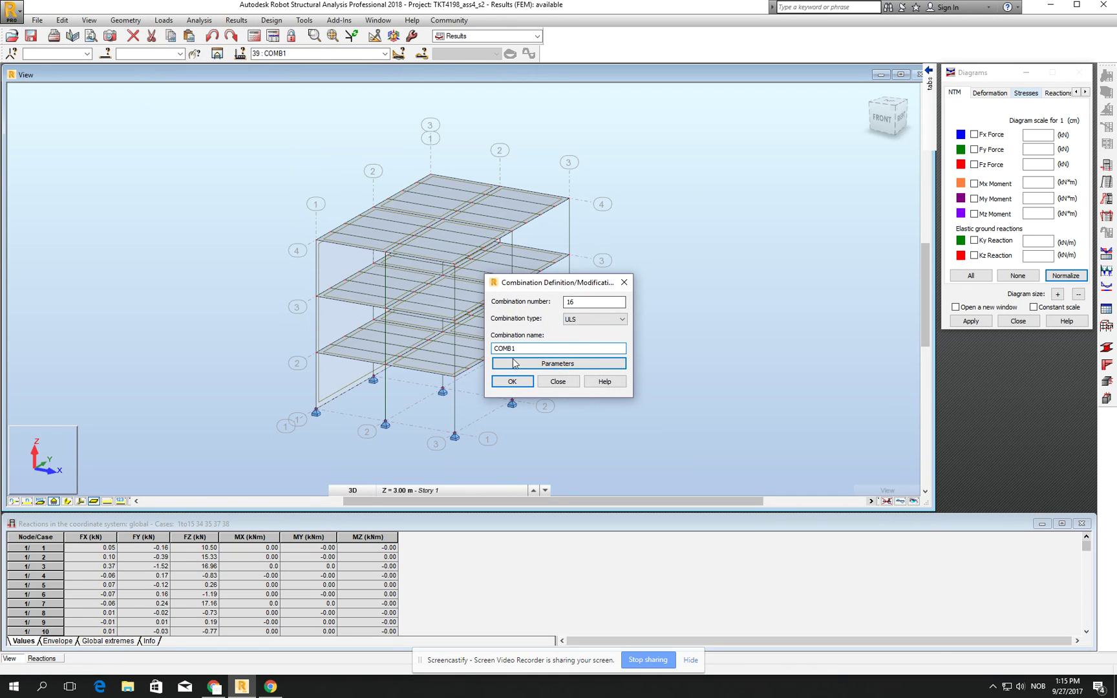
pyautogui.click(512, 381)
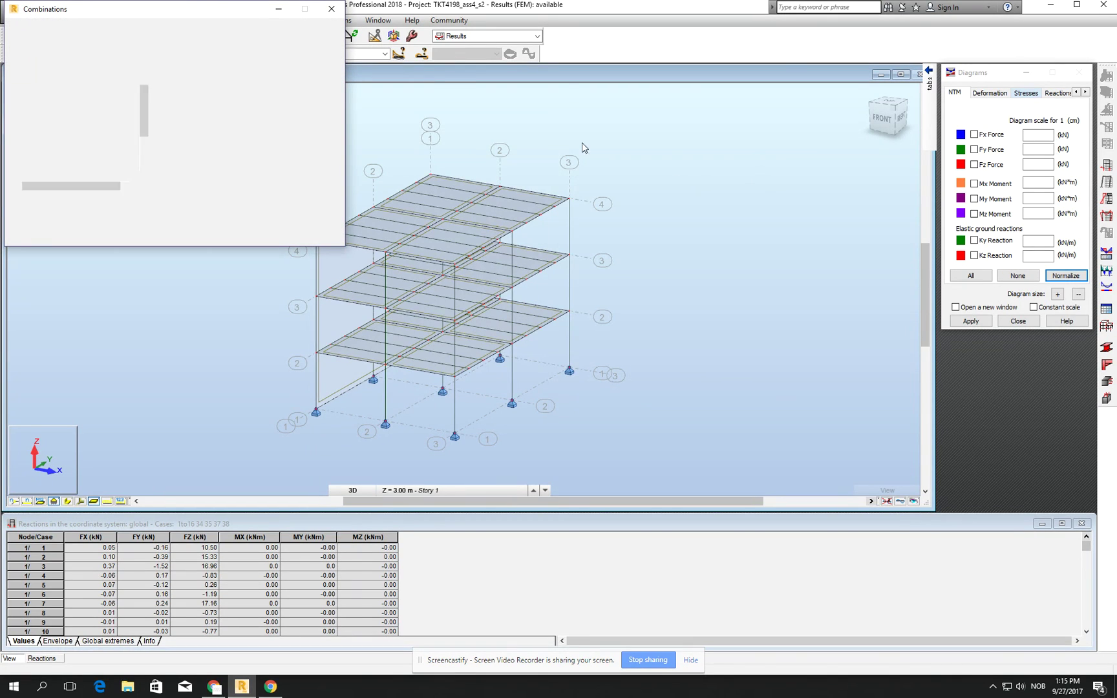
pyautogui.moveTo(576, 276)
pyautogui.mouseDown()
pyautogui.moveTo(582, 312)
pyautogui.moveTo(576, 275)
pyautogui.mouseUp()
# Add dead load cases DL1 and DL2 to COMB1 at factor 1.35
pyautogui.scroll(-2, 523, 242)
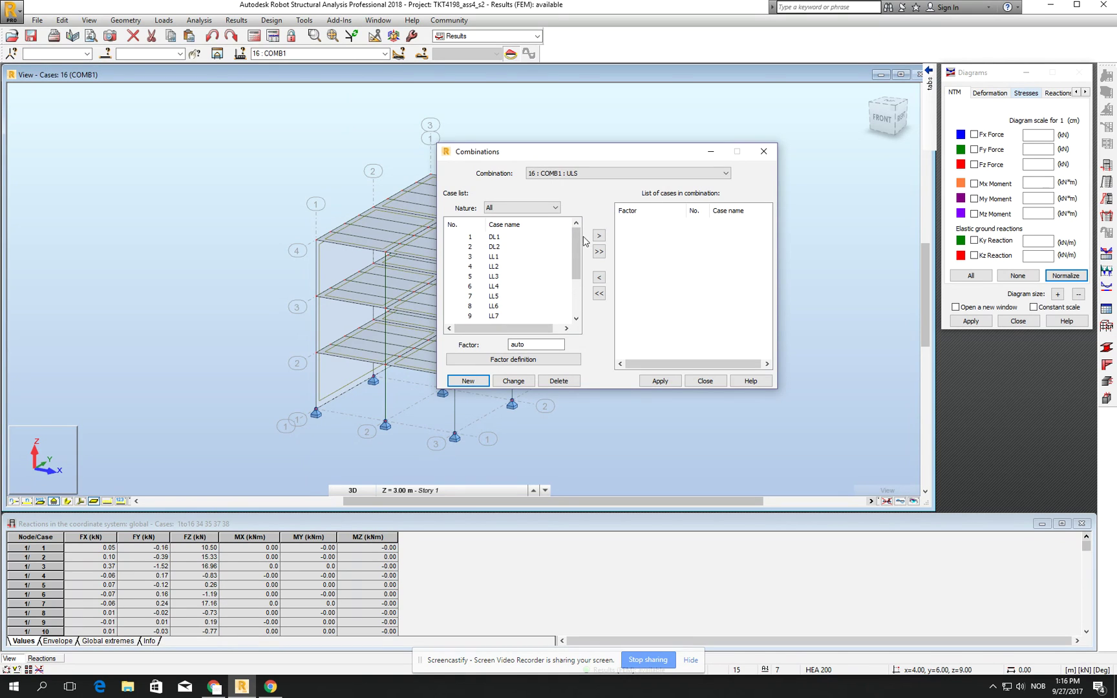
pyautogui.moveTo(582, 274); pyautogui.dragTo(588, 225)
pyautogui.click(473, 239)
pyautogui.click(599, 235)
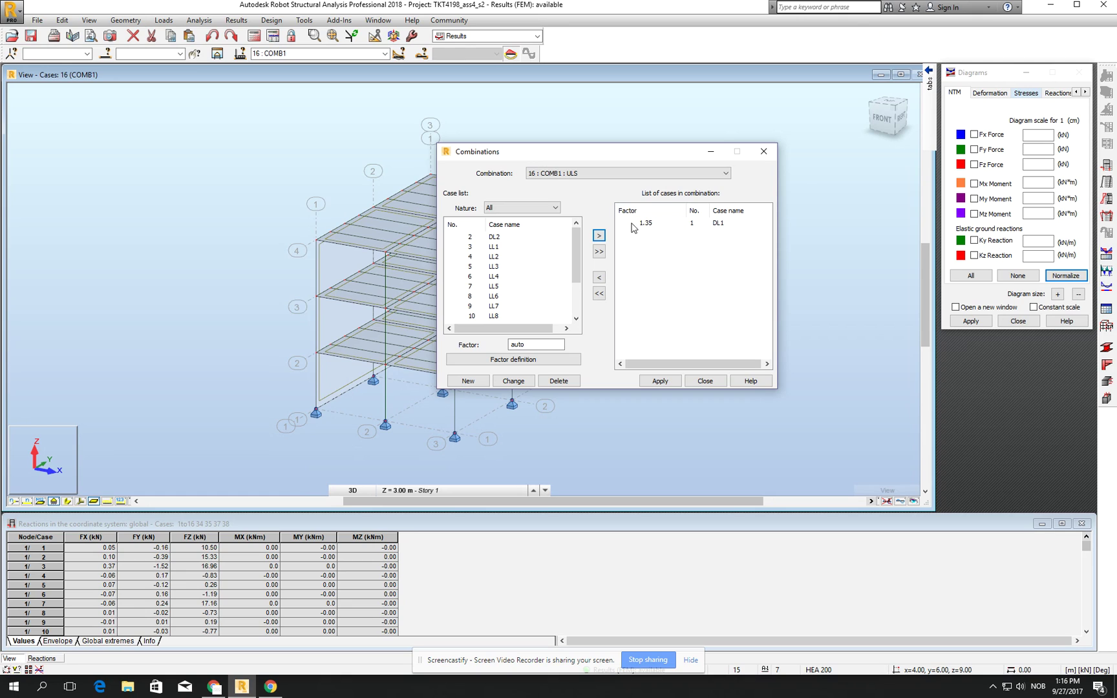
pyautogui.click(492, 238)
pyautogui.click(599, 238)
# Move the Combinations window off the model and inspect column 22 and panels 33 and 143
pyautogui.click(475, 247)
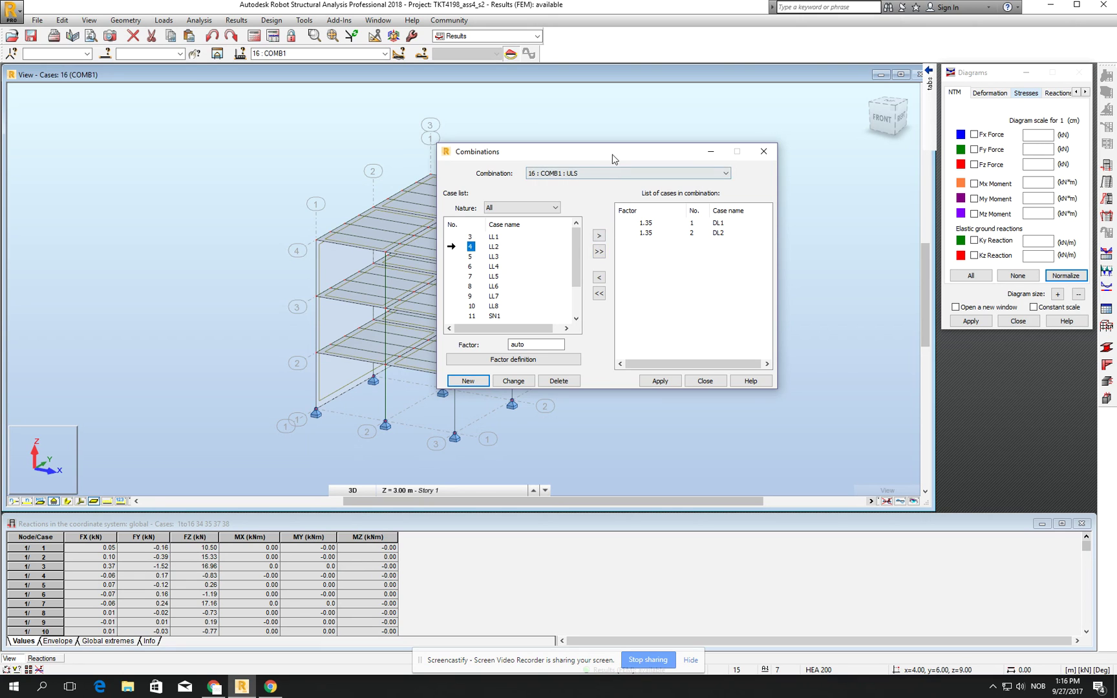
pyautogui.moveTo(612, 157); pyautogui.dragTo(785, 131)
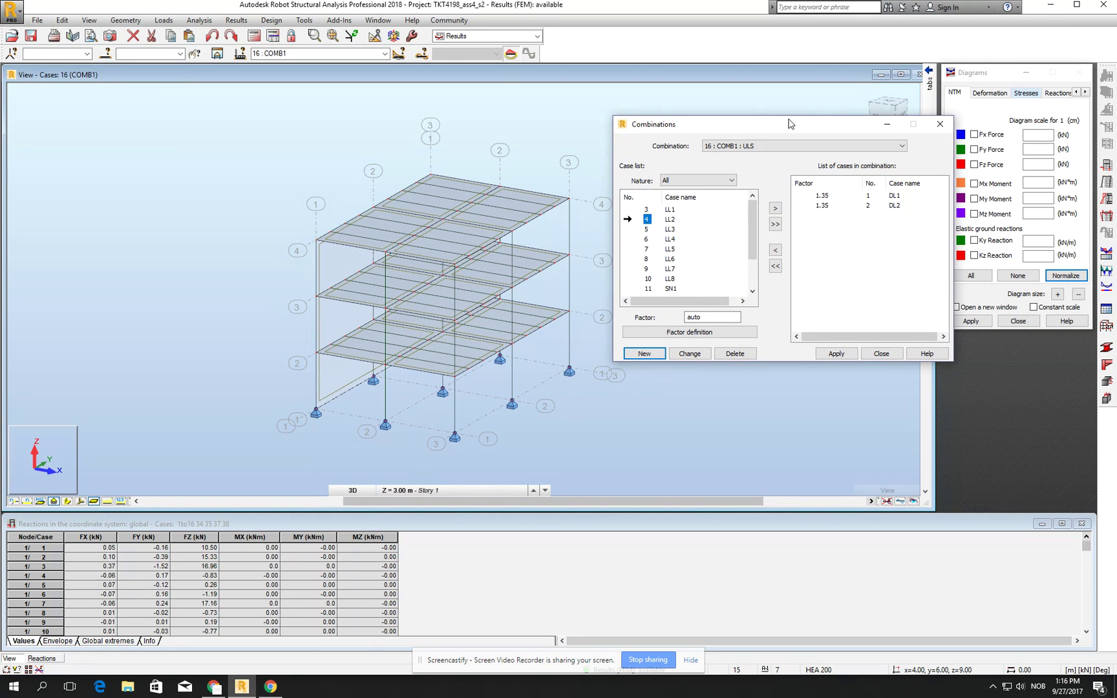
pyautogui.click(570, 344)
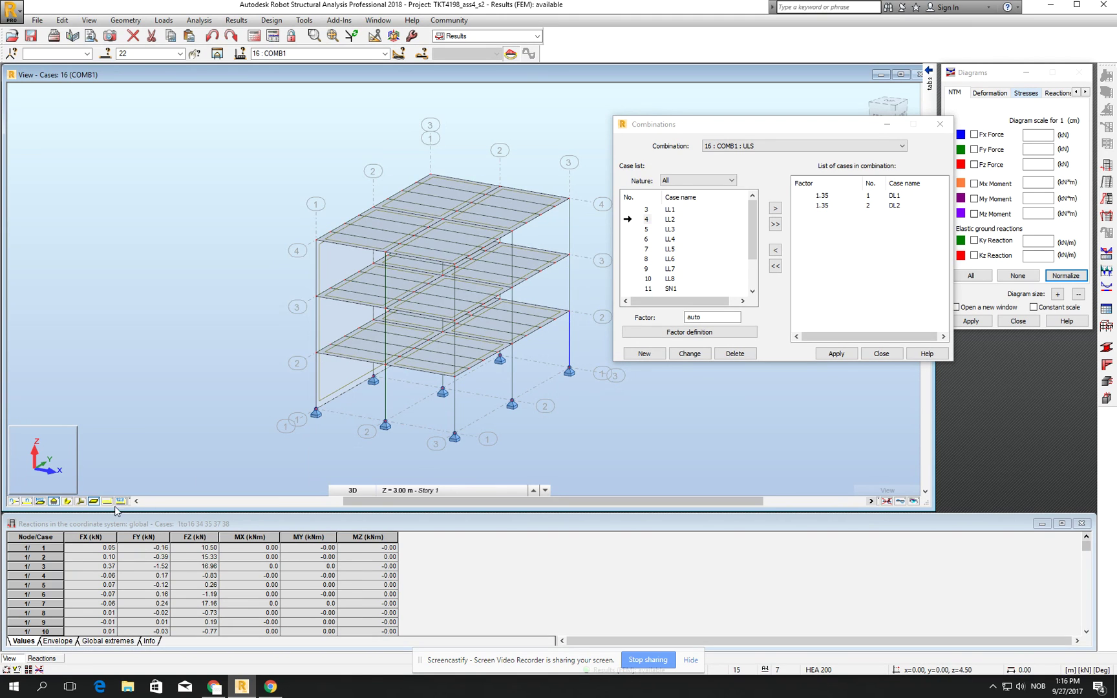
pyautogui.click(553, 318)
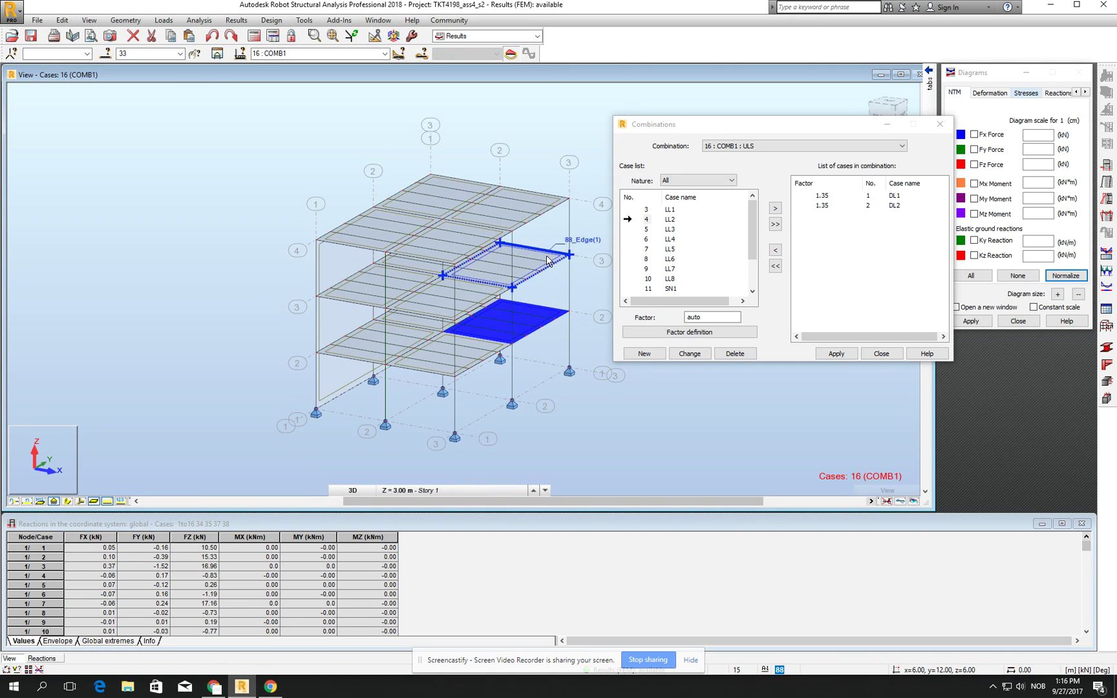
pyautogui.click(490, 201)
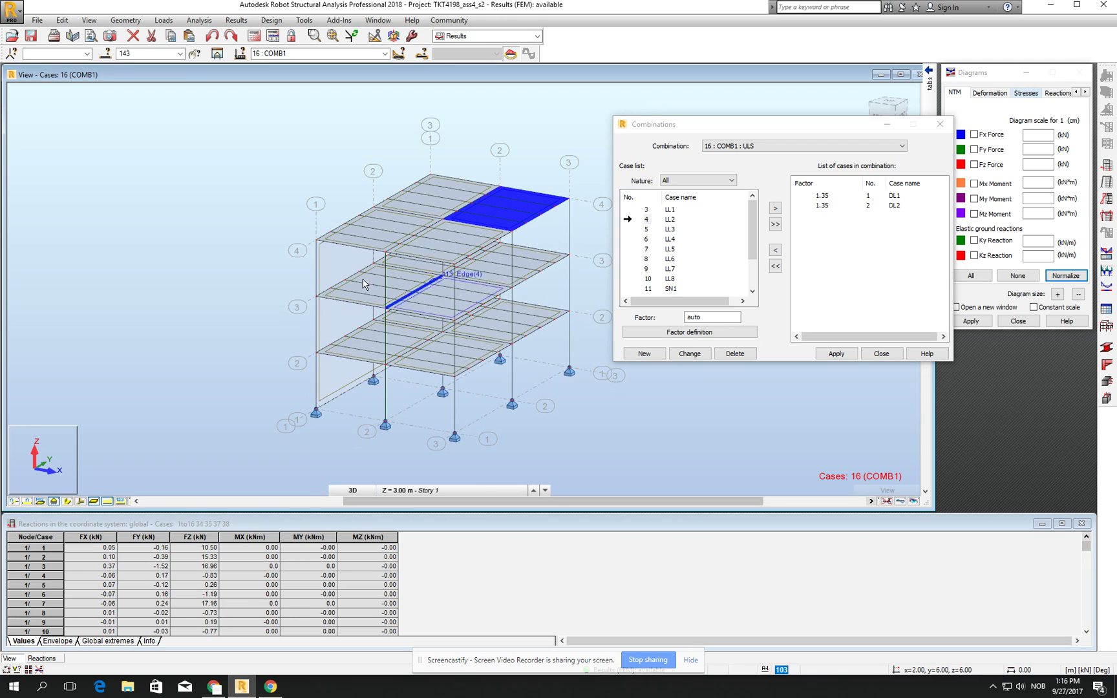
# Add LL2, LL5, SN2 and WIND1 to COMB1 at factor 1.50 and apply
pyautogui.click(645, 219)
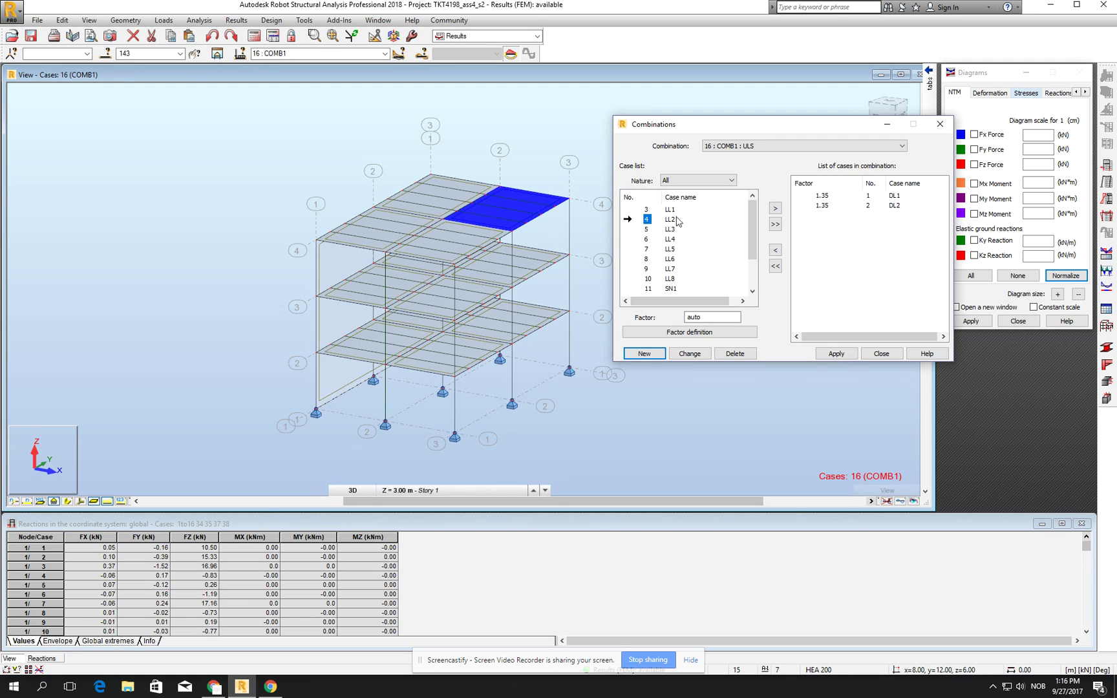
pyautogui.click(776, 209)
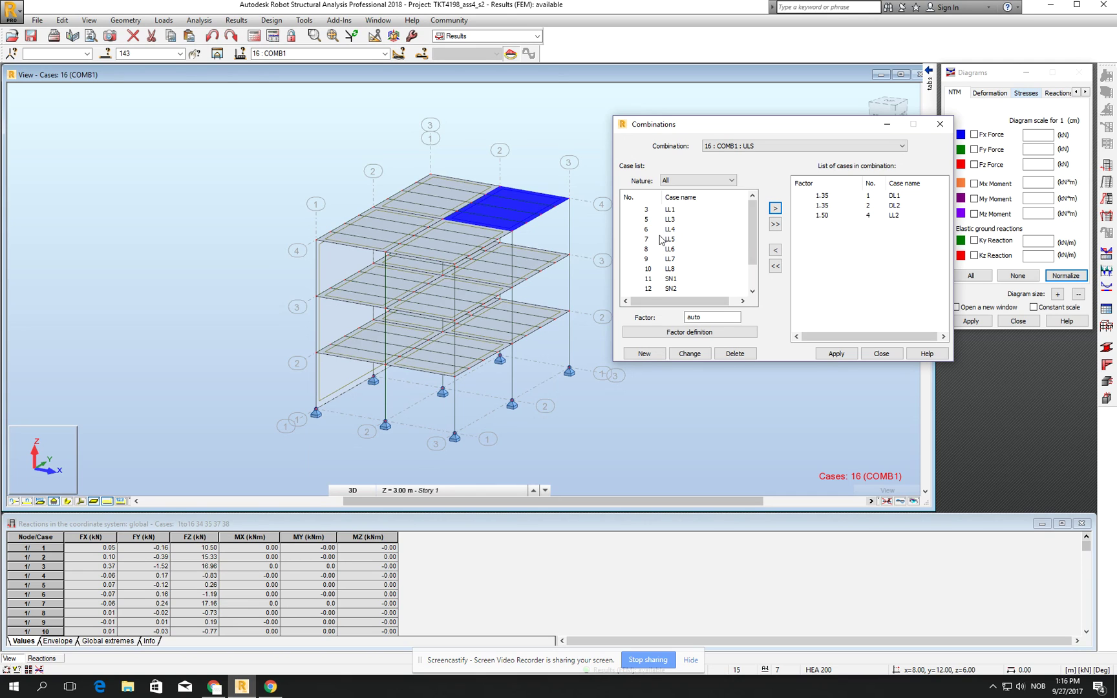
pyautogui.click(647, 239)
pyautogui.click(774, 209)
pyautogui.click(656, 279)
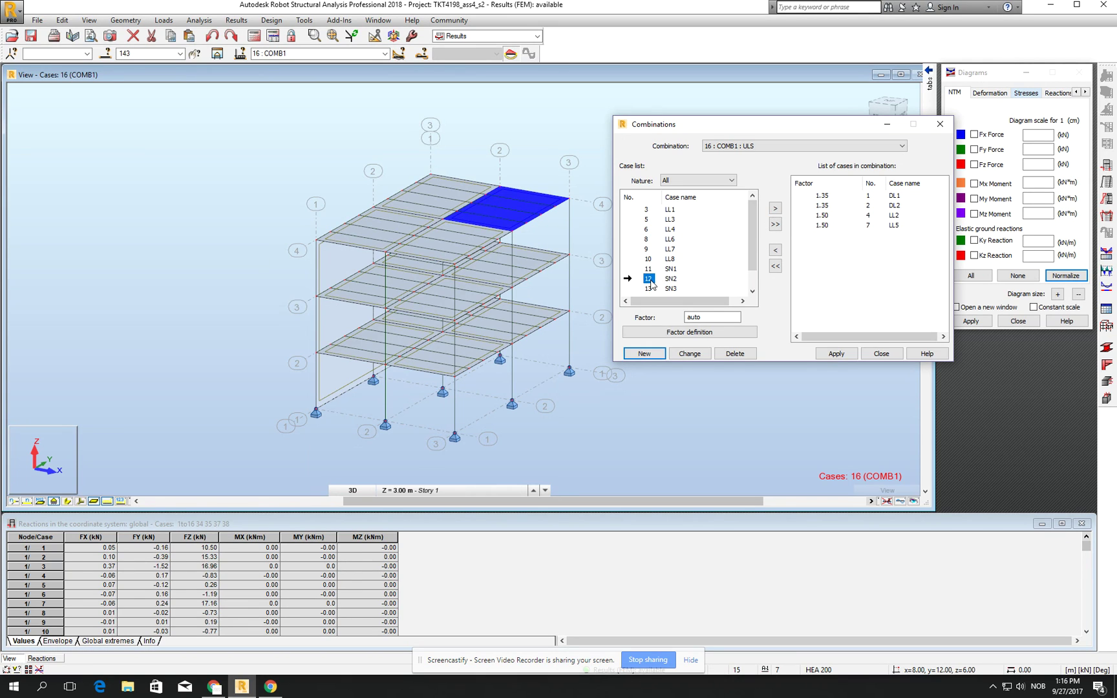
pyautogui.click(774, 208)
pyautogui.click(653, 288)
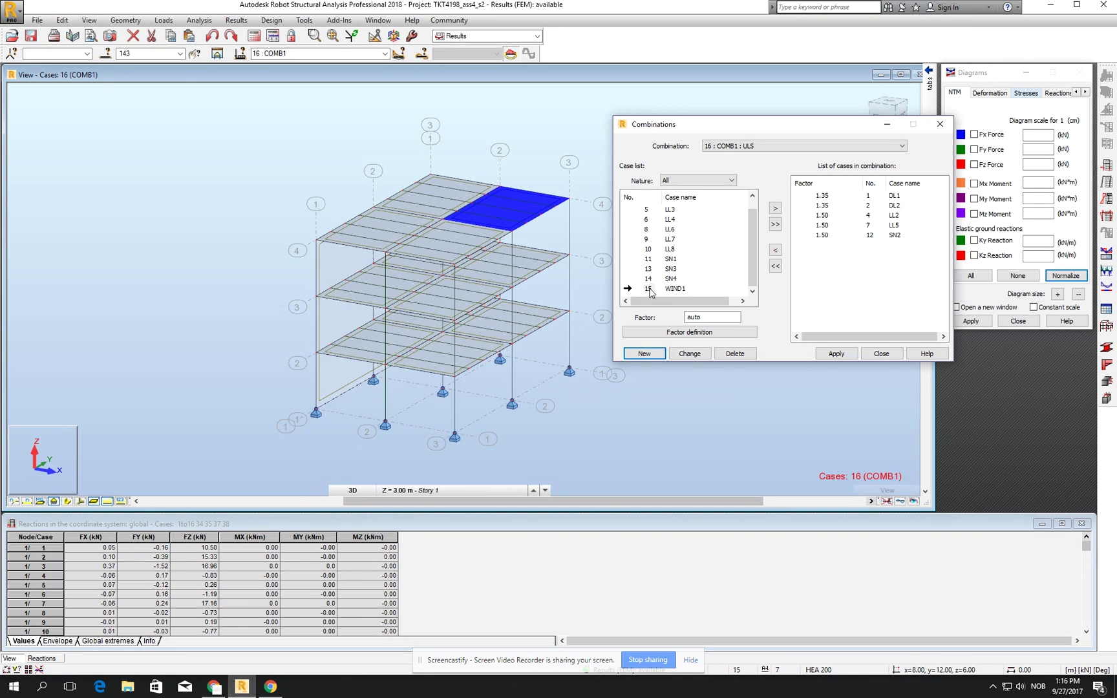
pyautogui.click(773, 208)
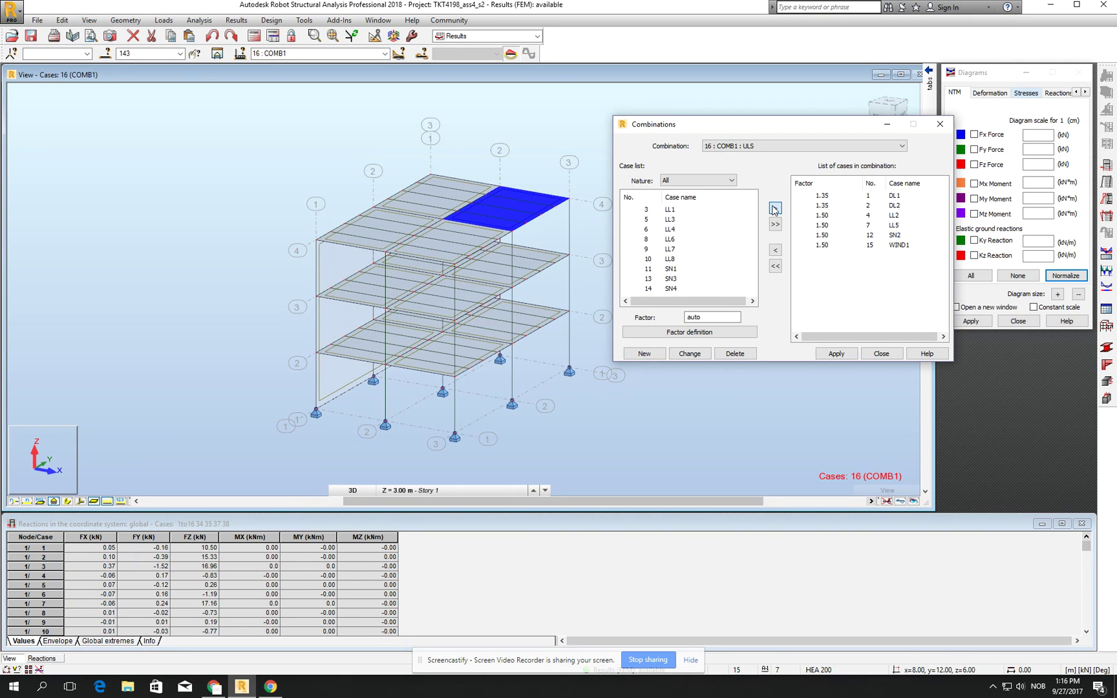
pyautogui.click(836, 354)
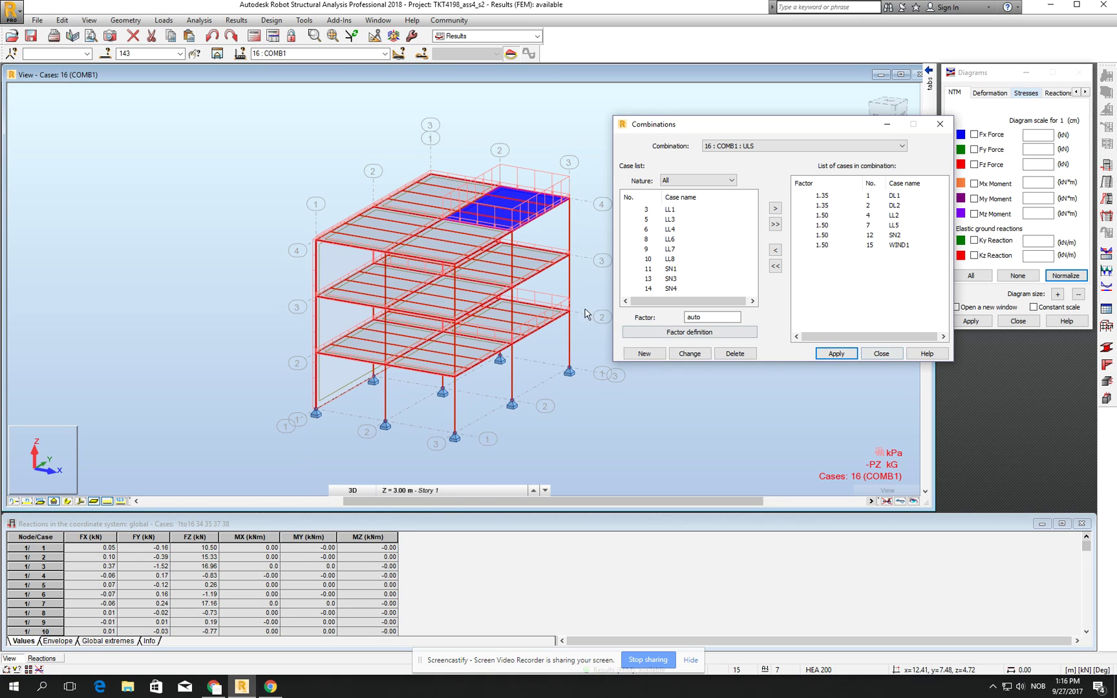
# Remove LL5 from COMB1 and apply the updated combination
pyautogui.click(440, 269)
pyautogui.scroll(3, 440, 269)
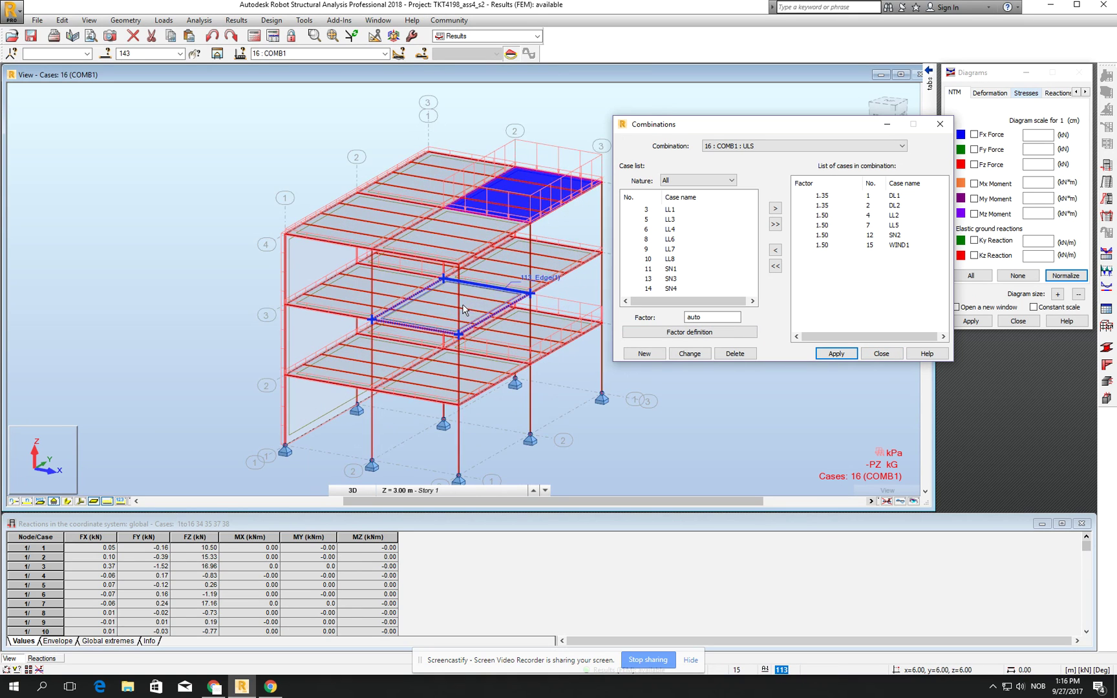
pyautogui.moveTo(460, 320)
pyautogui.keyDown('shift'); pyautogui.mouseDown(button='middle')
pyautogui.moveTo(463, 309)
pyautogui.moveTo(453, 310)
pyautogui.mouseUp(button='middle'); pyautogui.keyUp('shift')
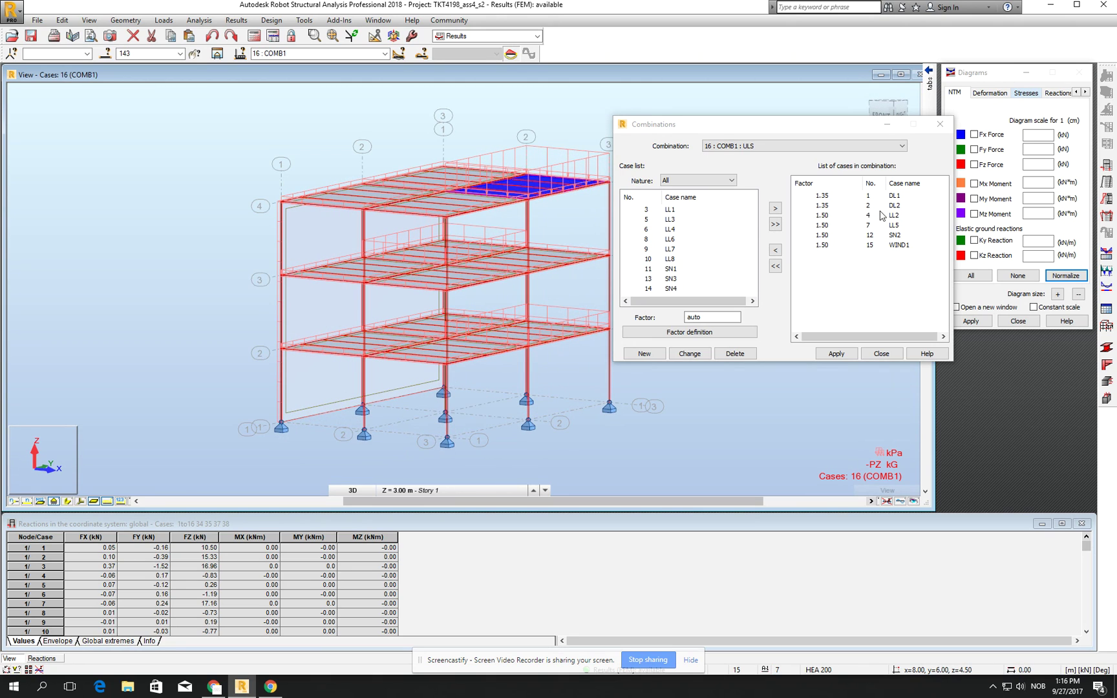
pyautogui.click(869, 230)
pyautogui.click(819, 229)
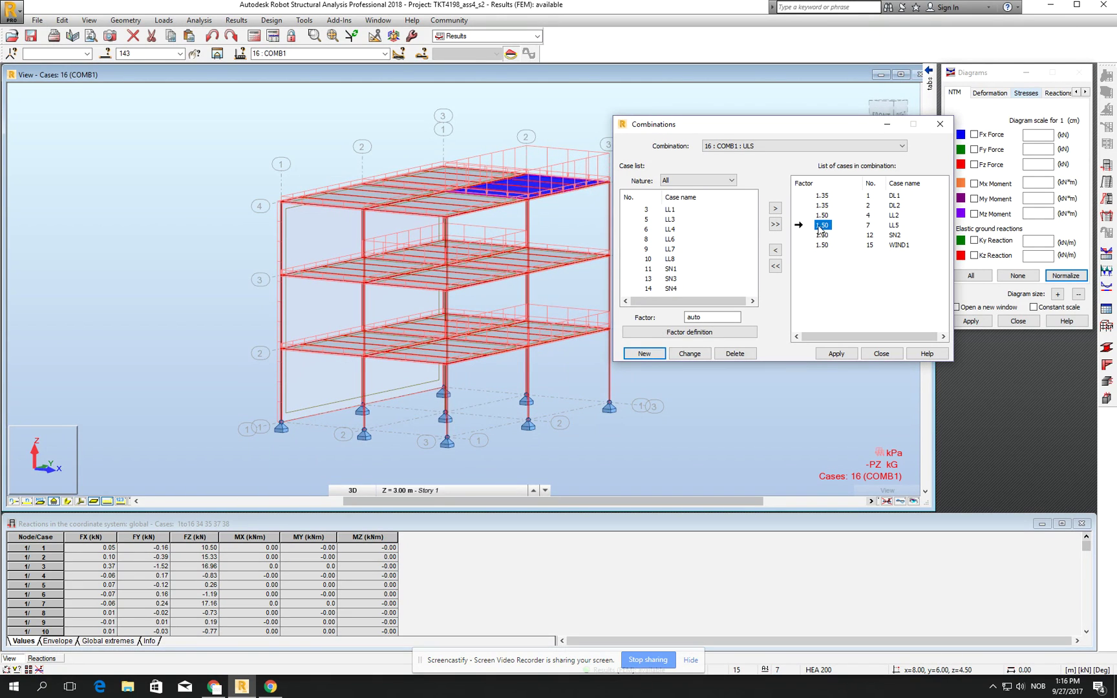
pyautogui.click(776, 251)
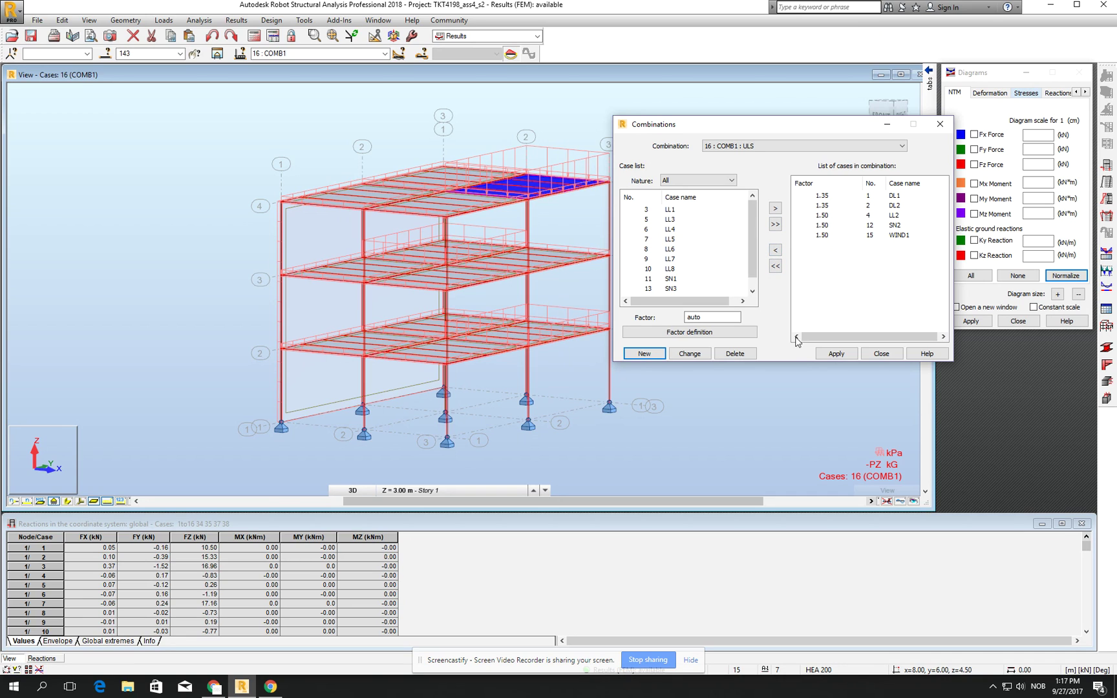
pyautogui.click(834, 355)
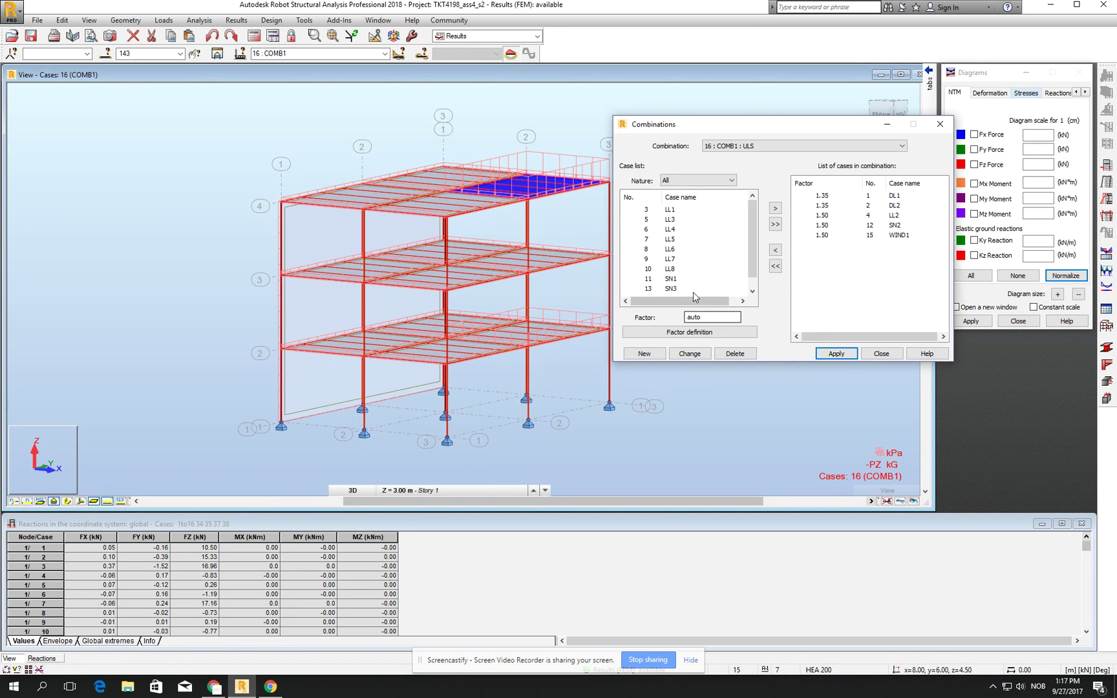
# Add LL6 to COMB1 at factor 1.50 and apply
pyautogui.click(648, 250)
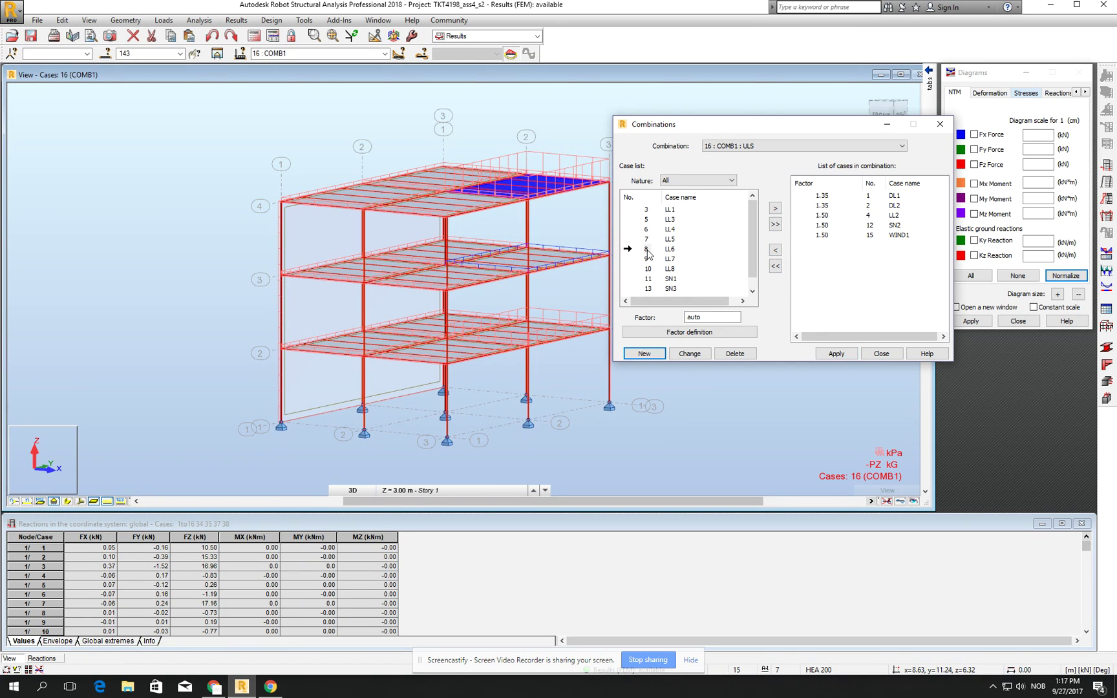
pyautogui.click(774, 208)
pyautogui.click(821, 355)
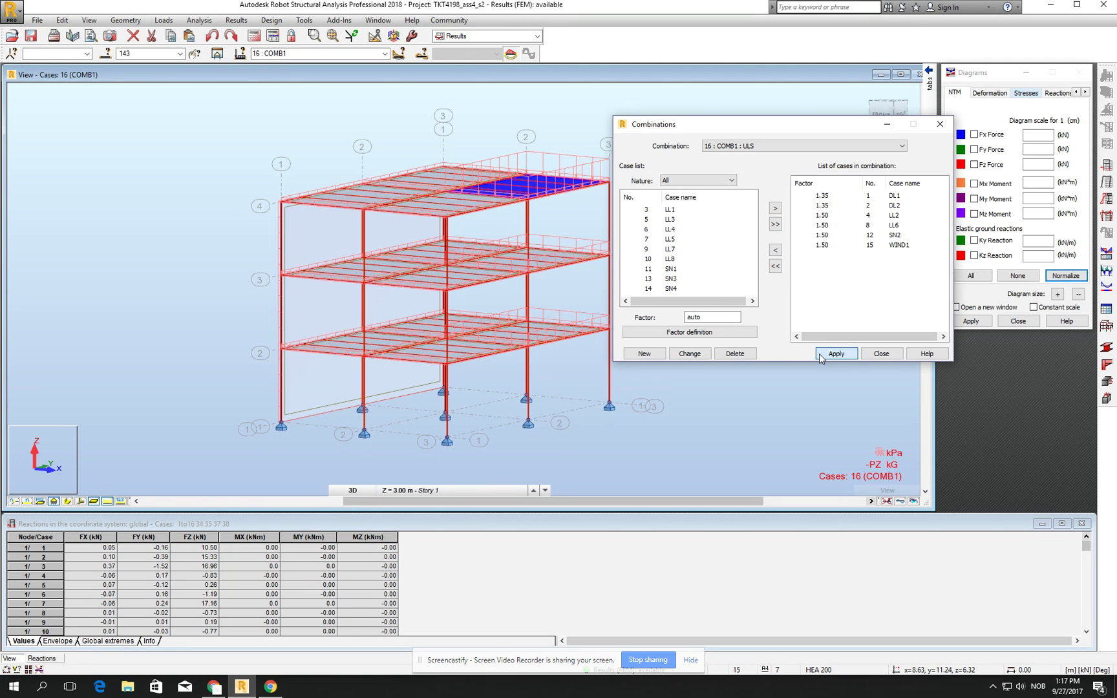
pyautogui.moveTo(575, 238); pyautogui.dragTo(486, 260, button='middle')
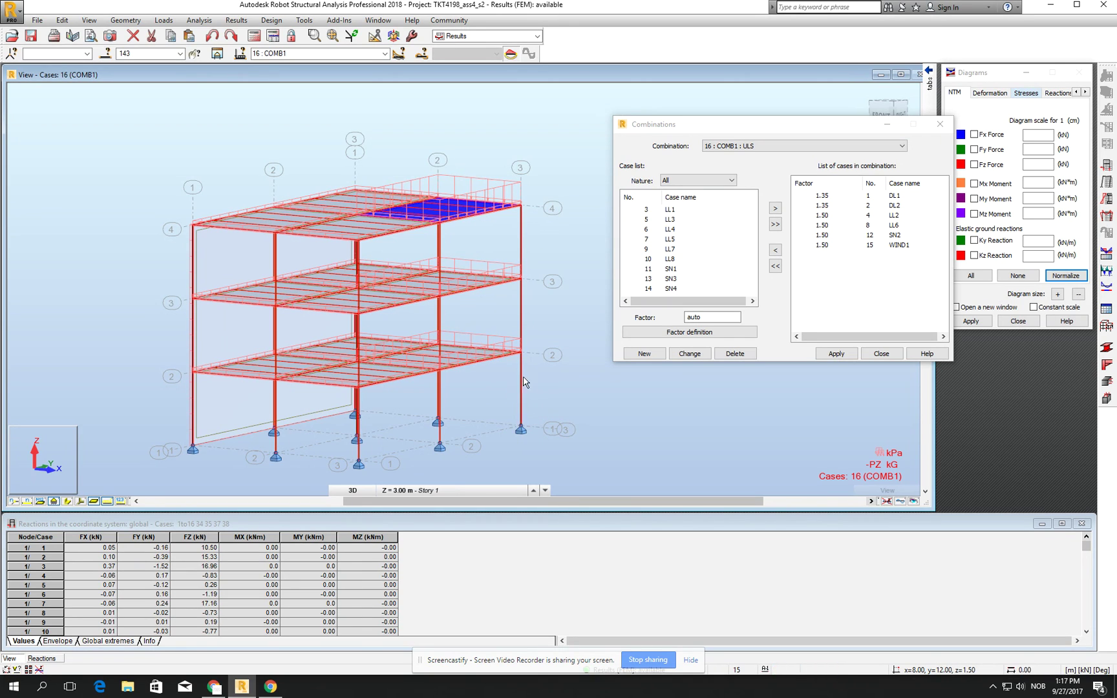
# Rerun the analysis with COMB1 displayed, finishing with 0 errors and 1 warning
pyautogui.click(885, 353)
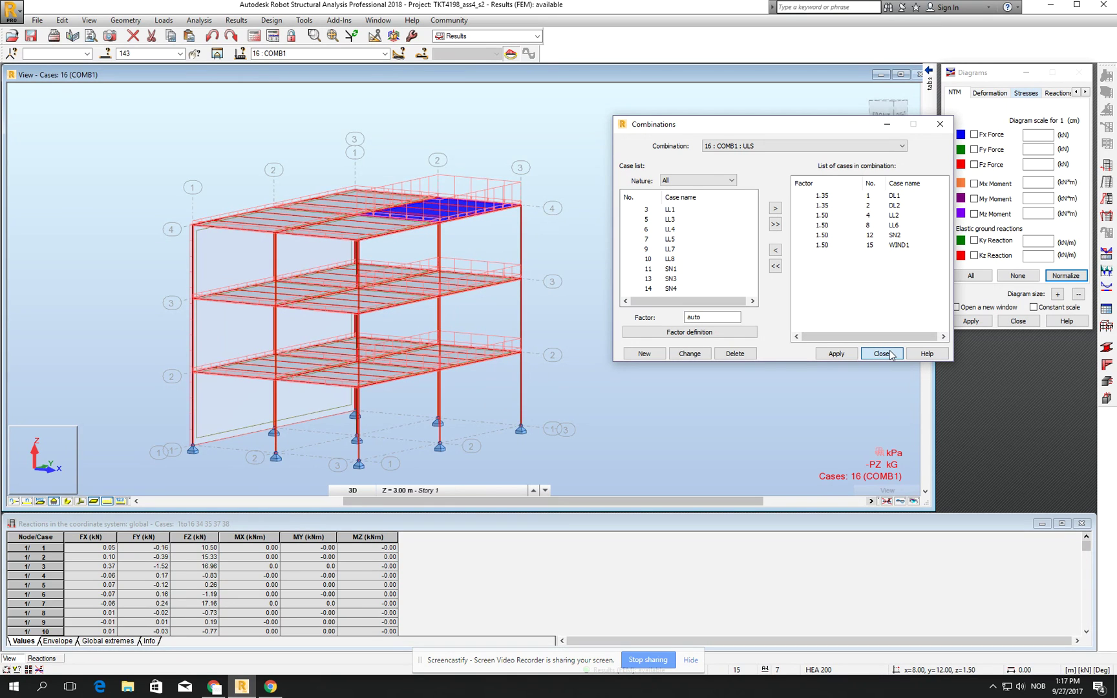
pyautogui.click(384, 54)
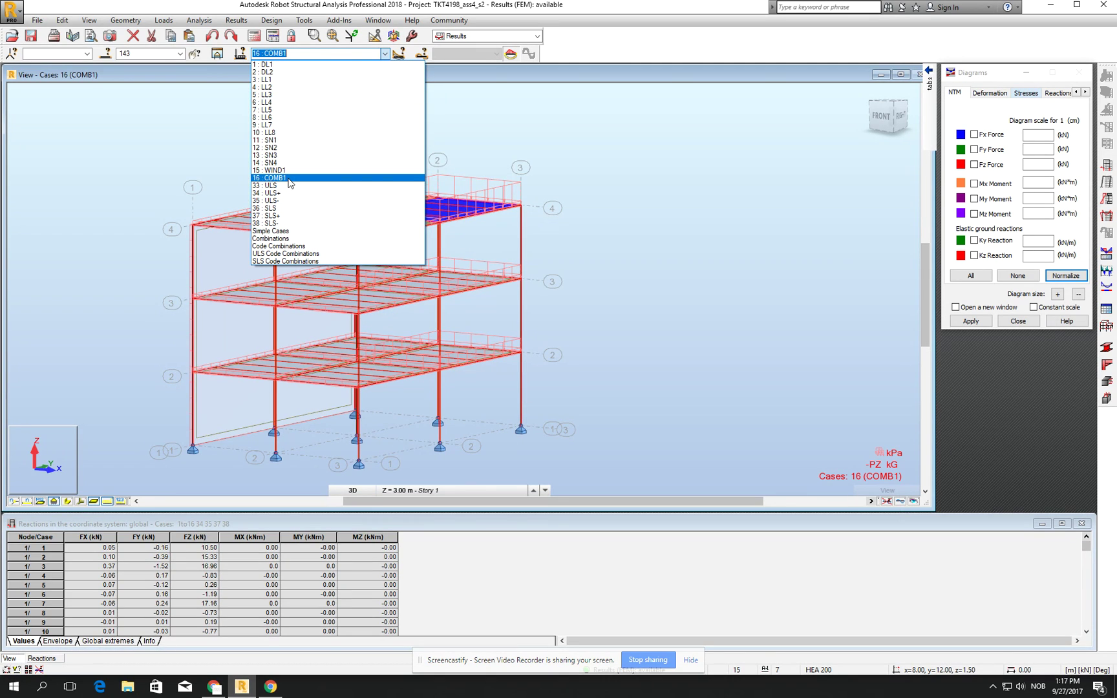
pyautogui.click(768, 139)
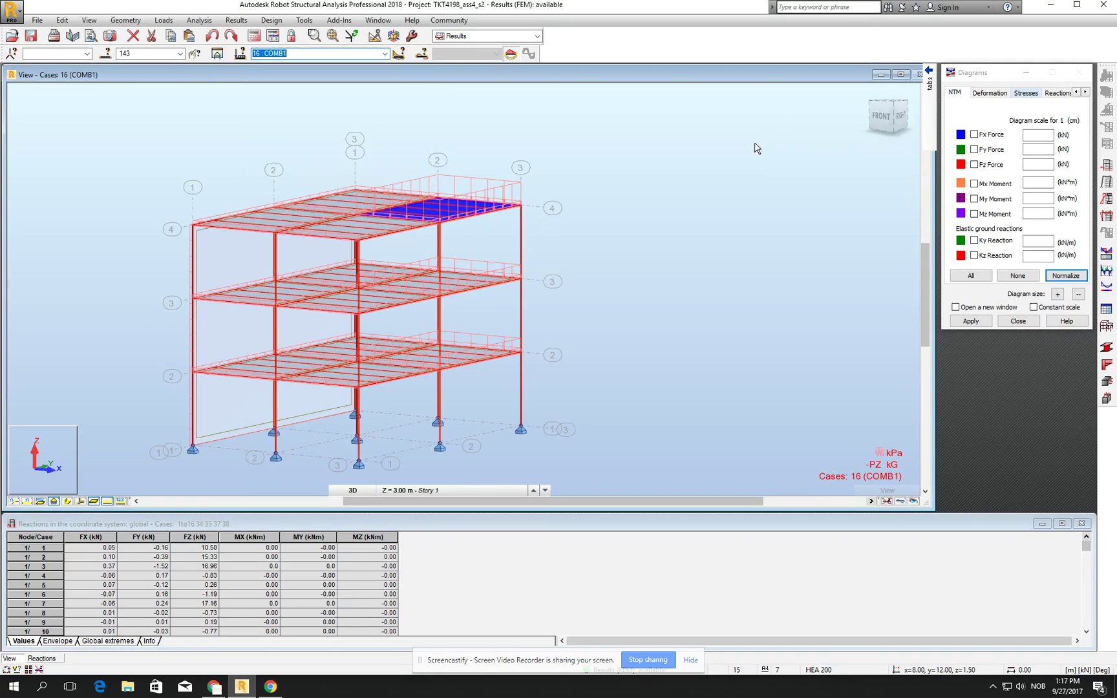
pyautogui.click(291, 37)
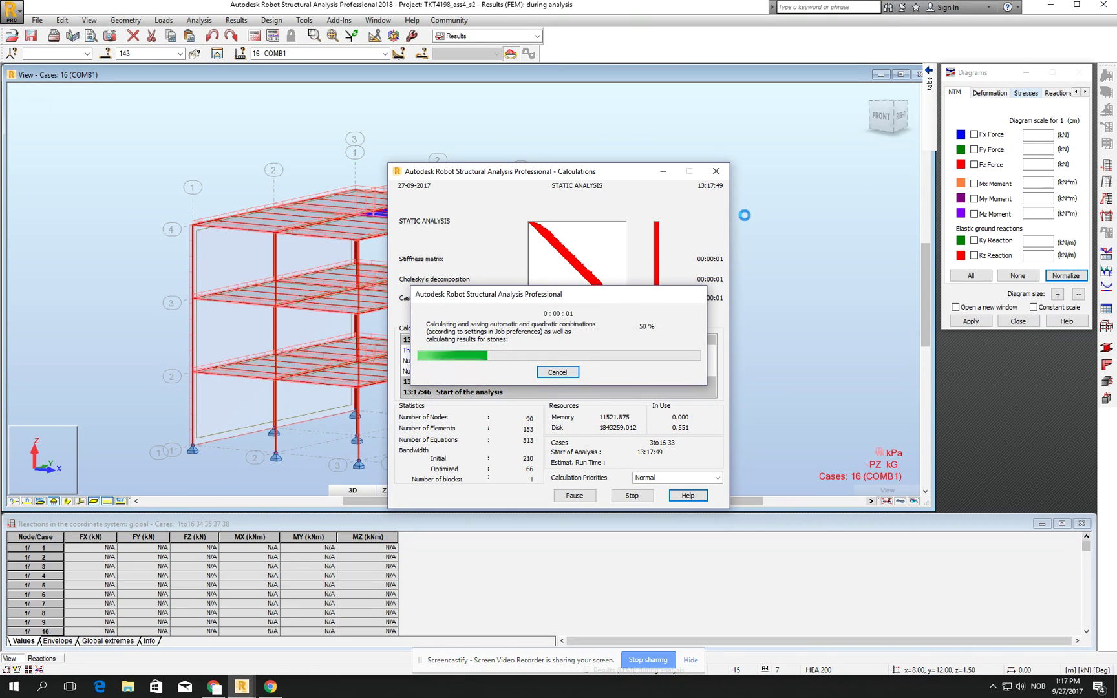
pyautogui.click(1079, 72)
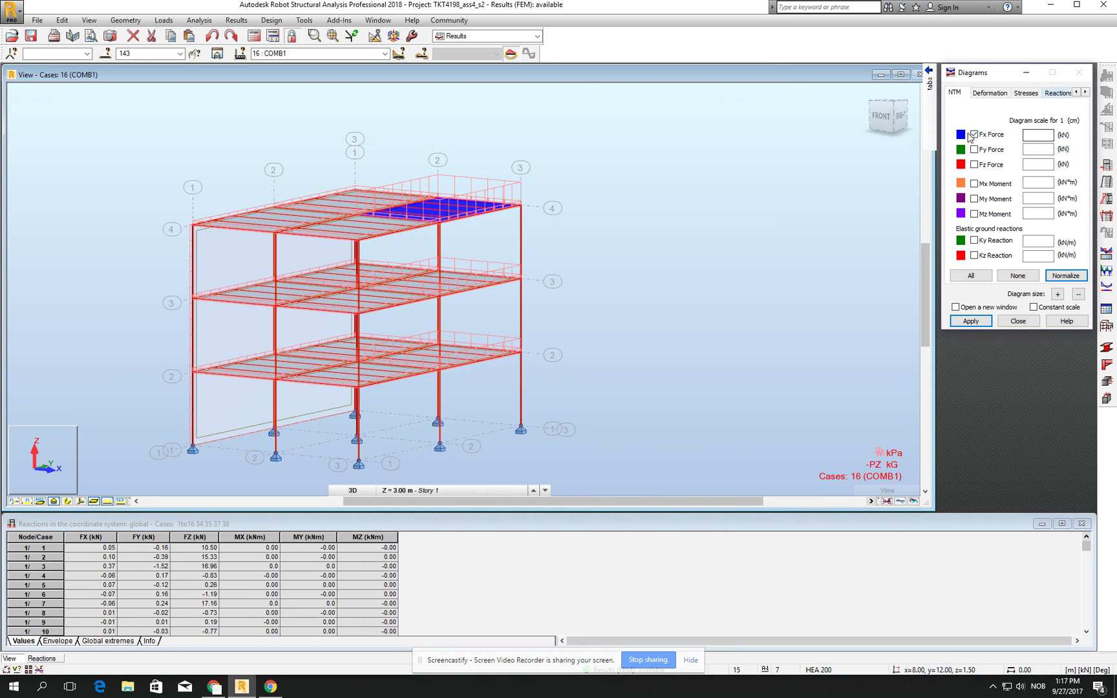
# Switch to the Results layout with the Fx Force diagram enabled
pyautogui.click(974, 135)
pyautogui.click(537, 36)
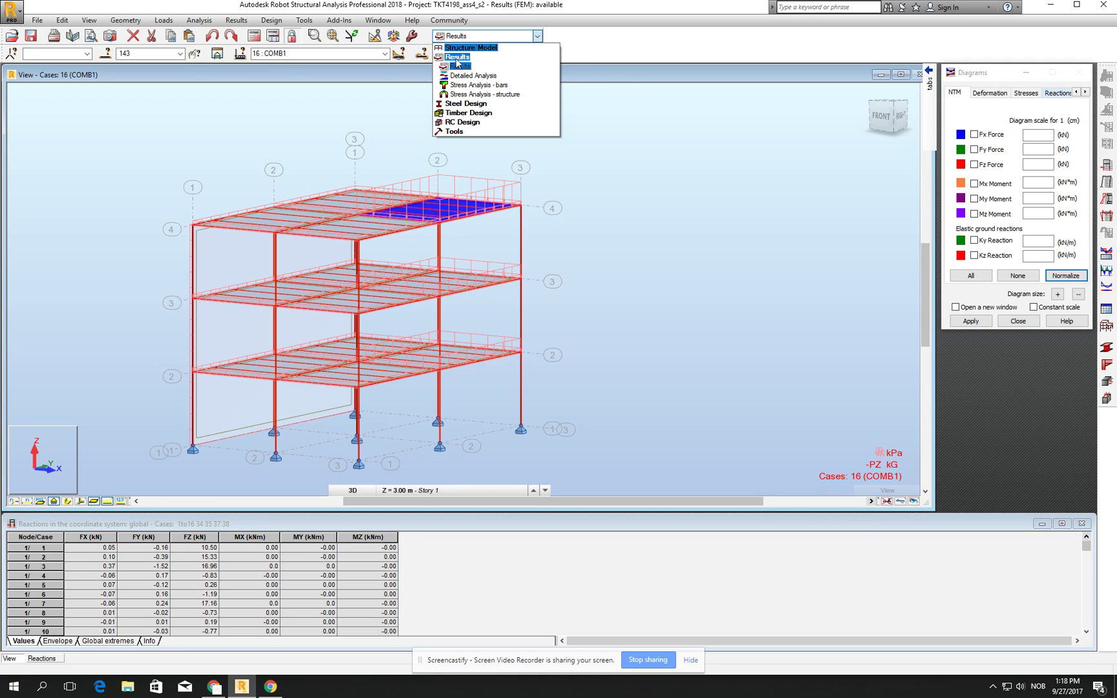
pyautogui.click(459, 67)
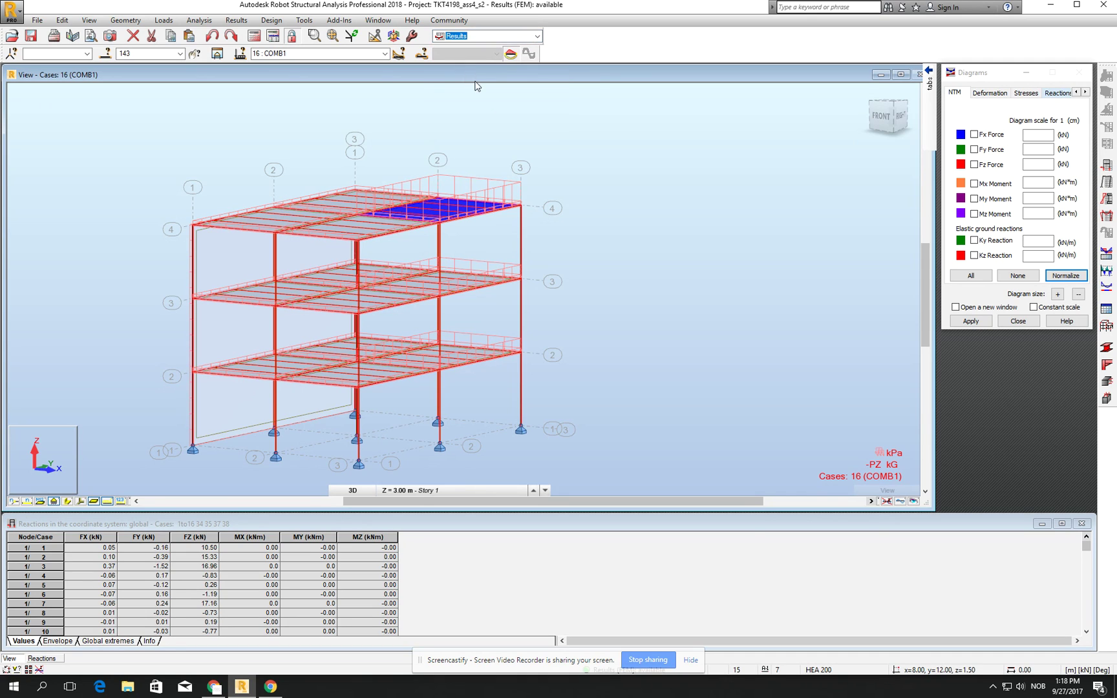
pyautogui.click(975, 134)
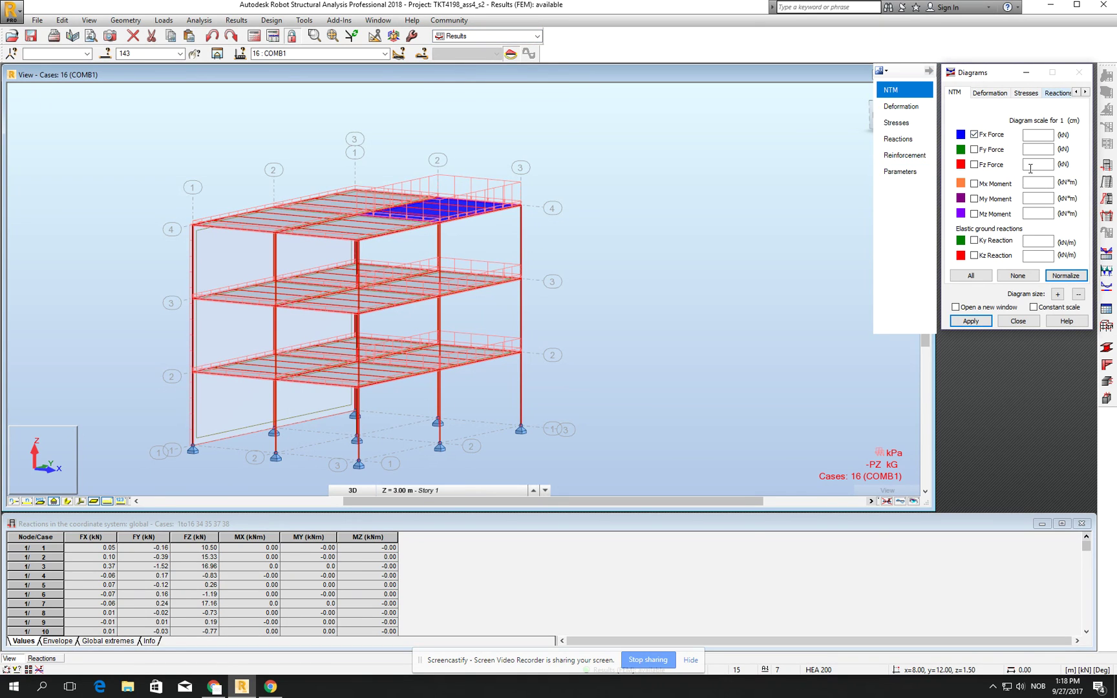
# Draw COMB1's filled, labelled Fx diagram: max 269.36 kN, min -8.71 kN
pyautogui.click(884, 176)
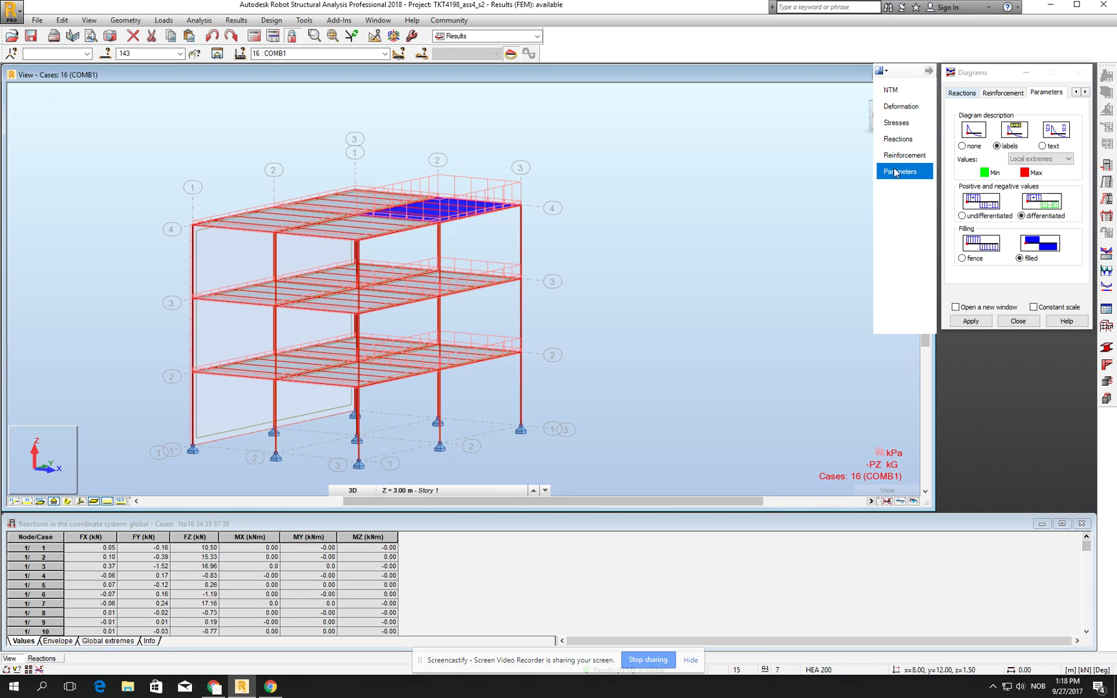
pyautogui.click(998, 147)
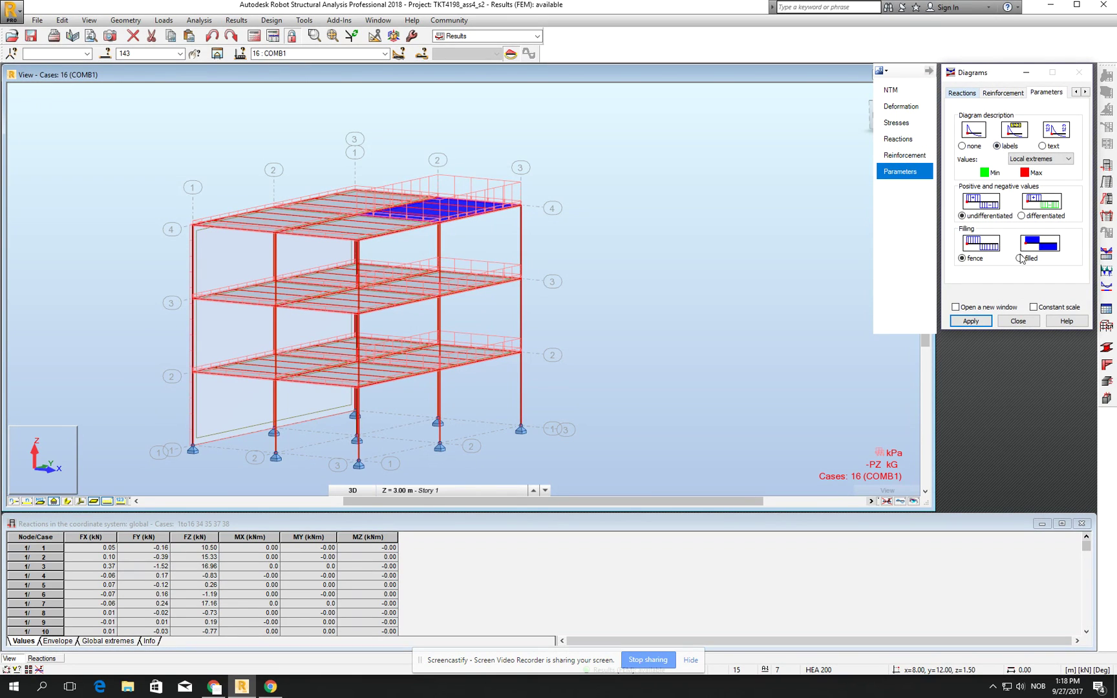
pyautogui.click(971, 322)
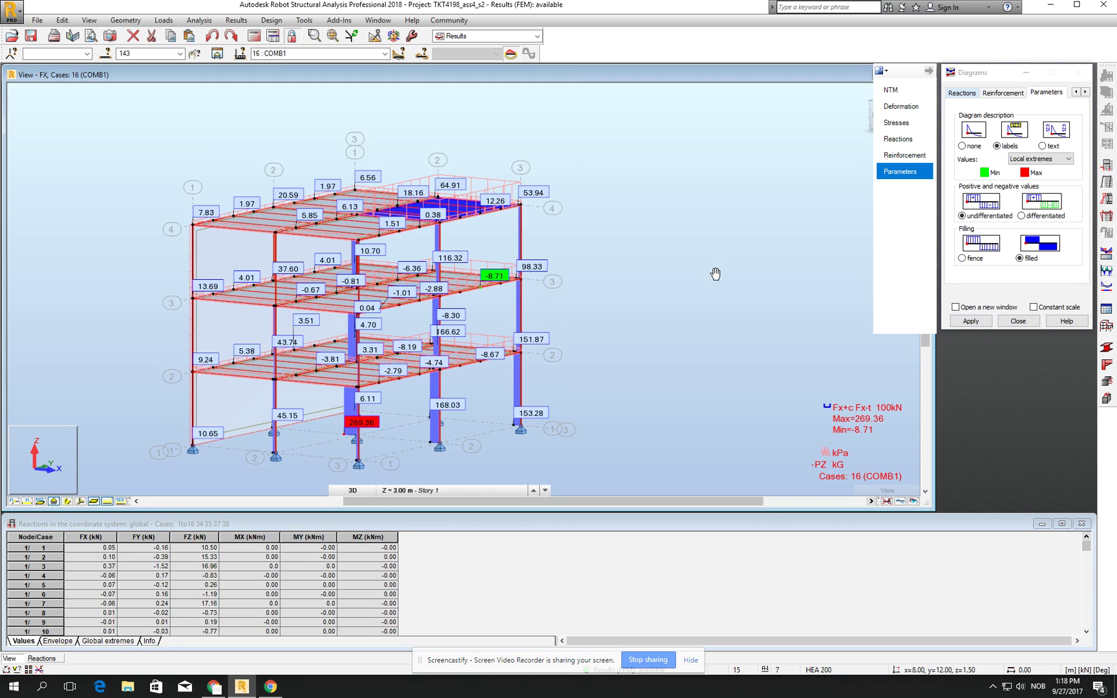
pyautogui.click(601, 343)
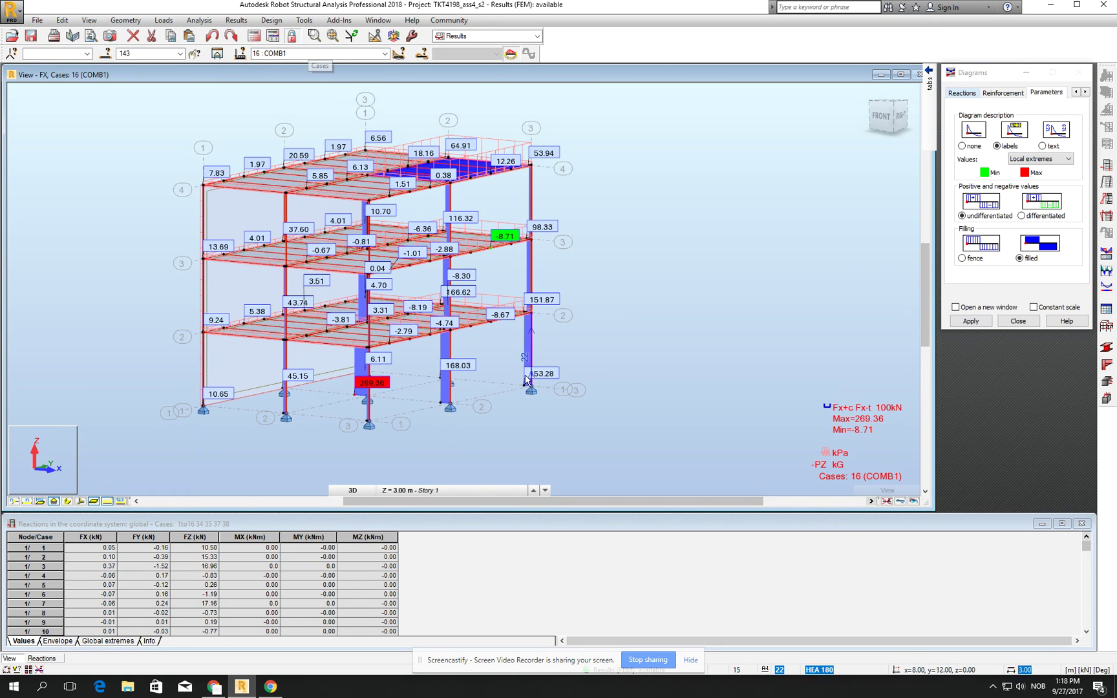
pyautogui.click(380, 55)
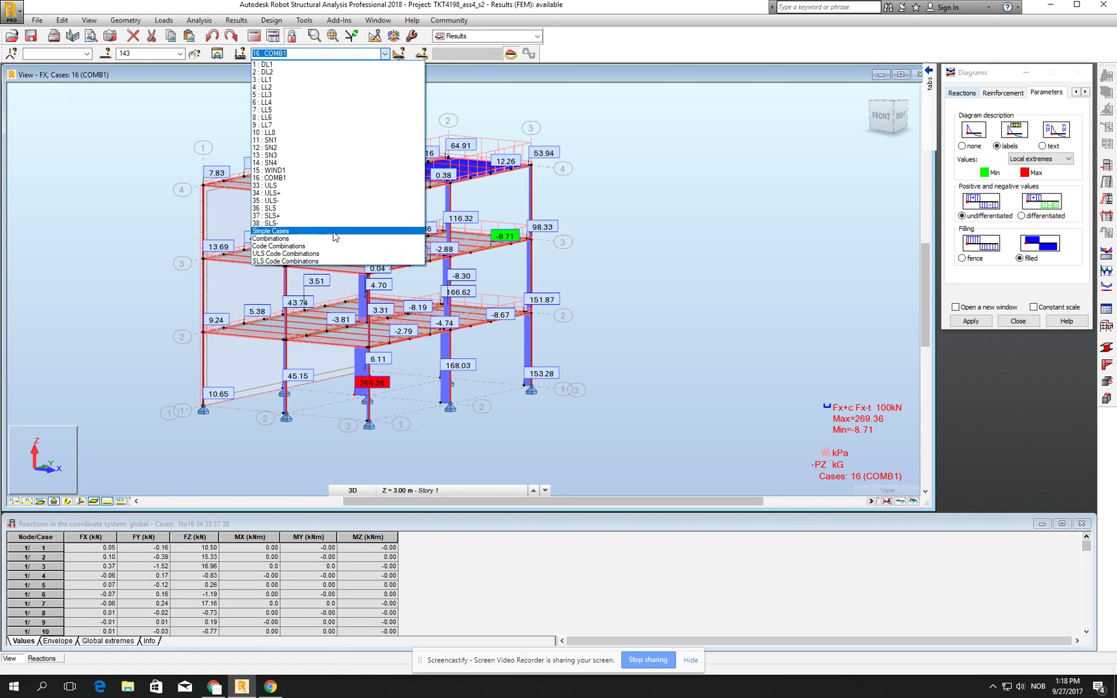
# Show Fx diagrams for ULS code combinations 33to35: max 478.79 kN, min -15.76 kN
pyautogui.click(311, 253)
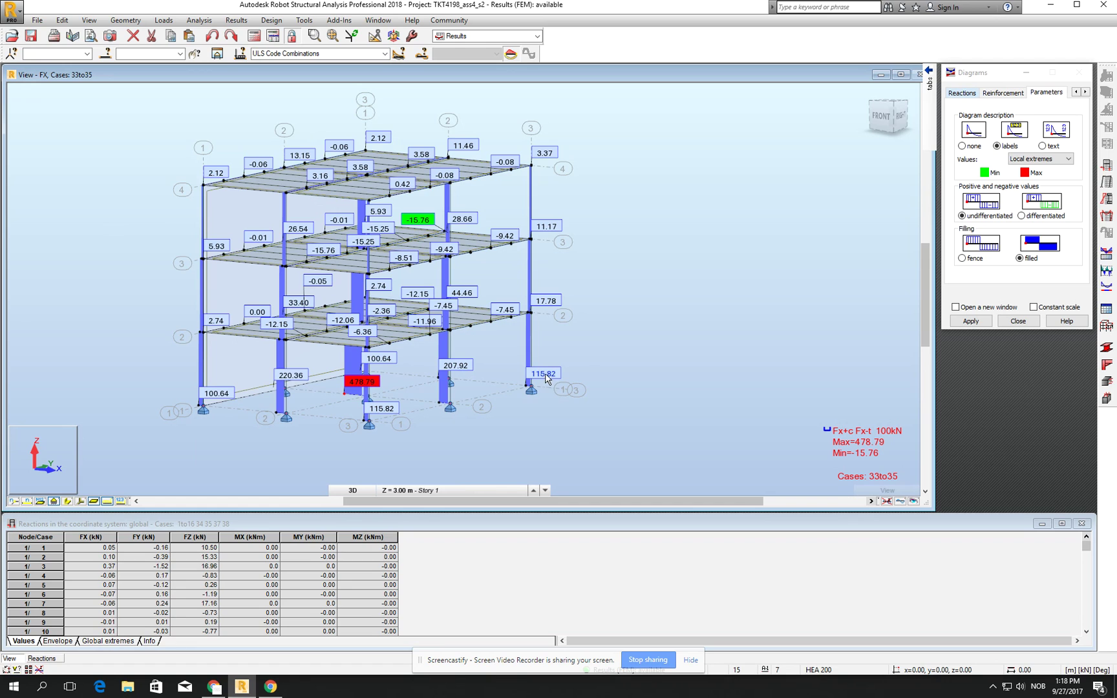
pyautogui.moveTo(615, 266); pyautogui.dragTo(599, 293, button='middle')
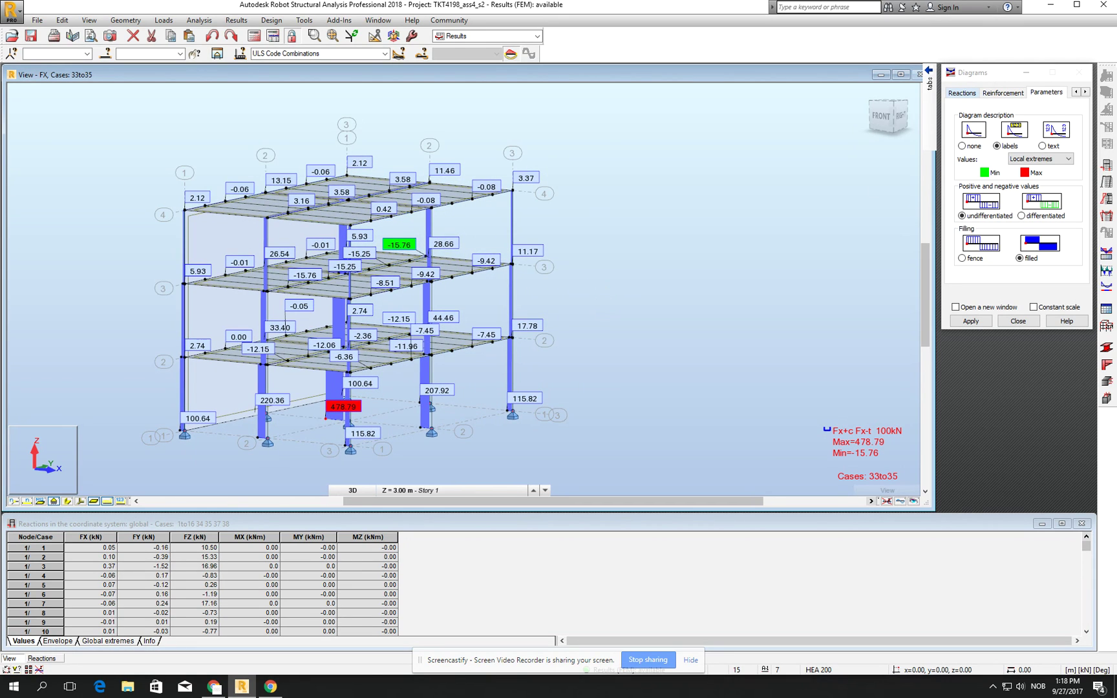
pyautogui.click(304, 20)
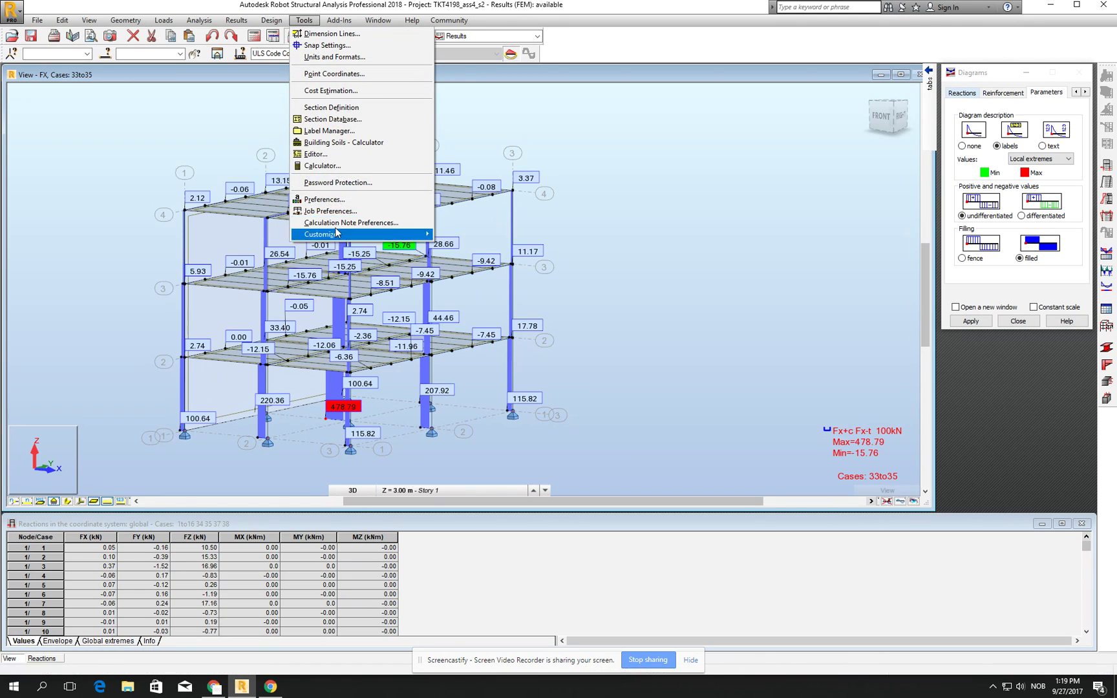
# Open the NS-EN 1990:2002/NA:2008 code combination editor from Job Preferences > Loads
pyautogui.click(338, 211)
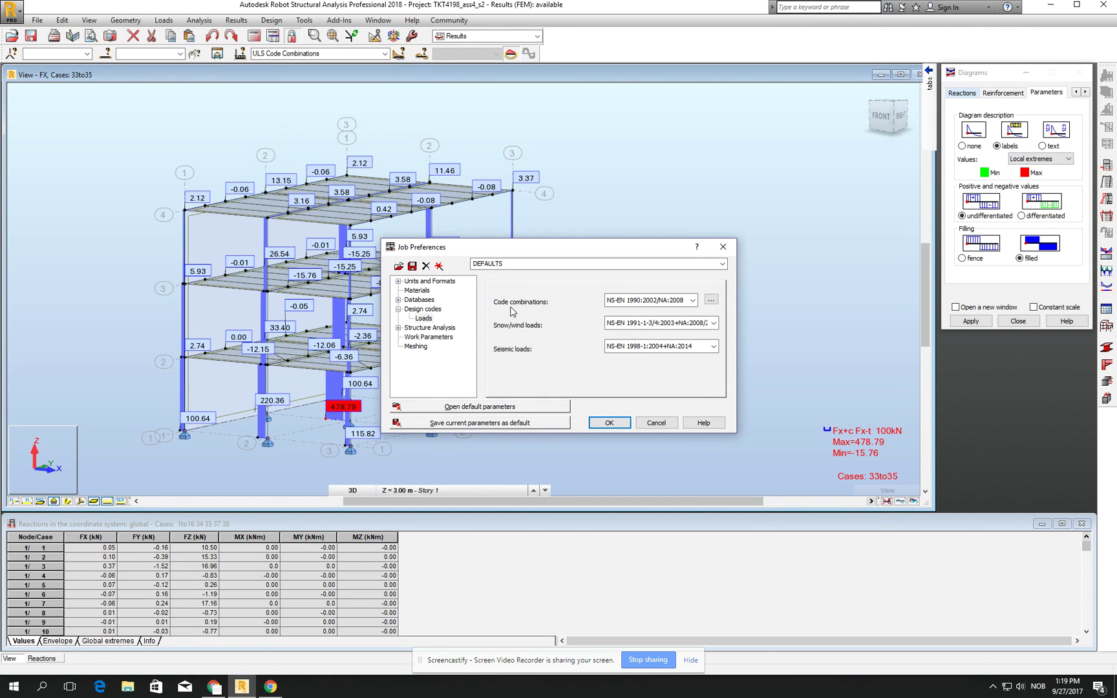
pyautogui.click(423, 319)
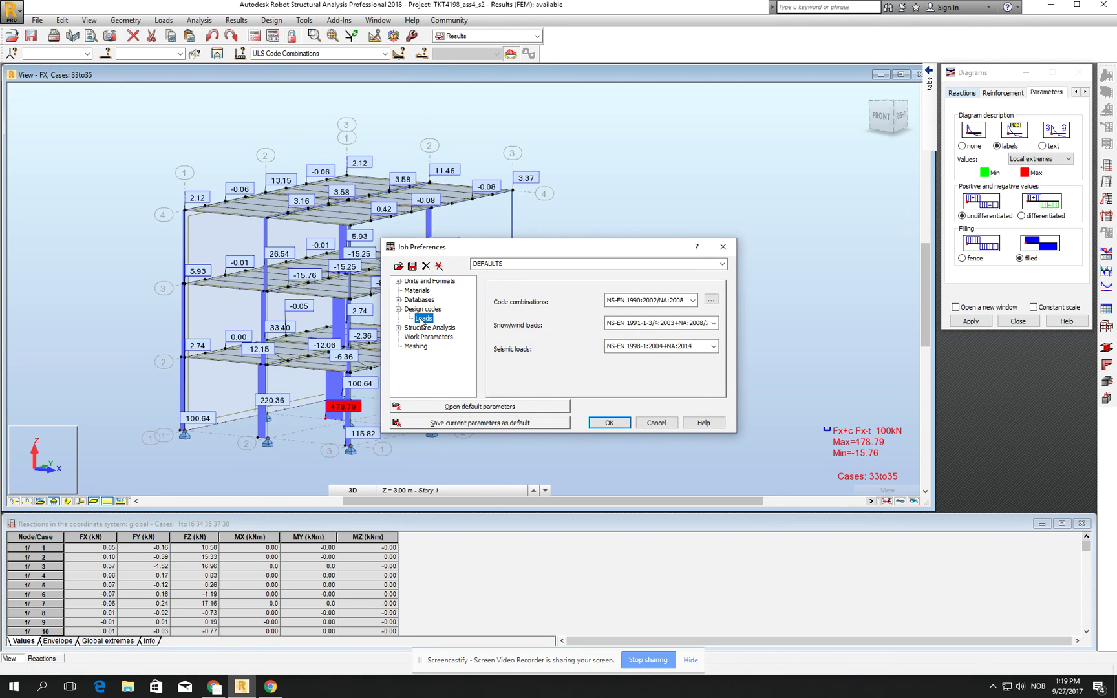
pyautogui.click(711, 301)
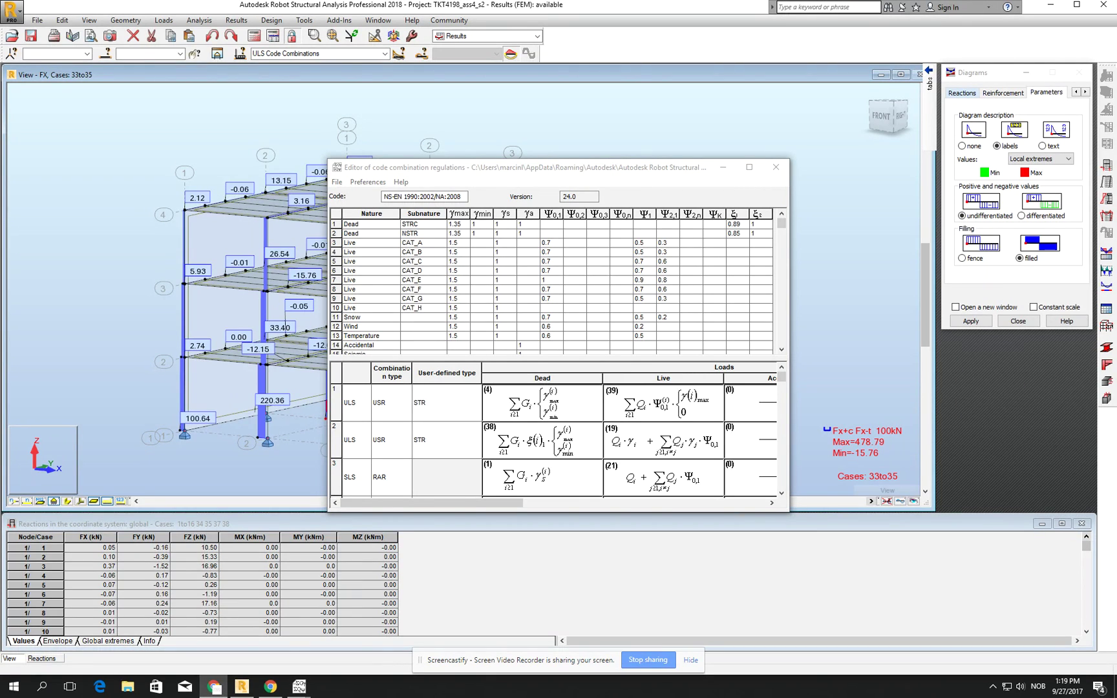
pyautogui.hotkey('alt', 'Tab')
# View EN 1990 Table A1.2(B) maximized, then restore the PDF beside Robot's editor
pyautogui.doubleClick(365, 5)
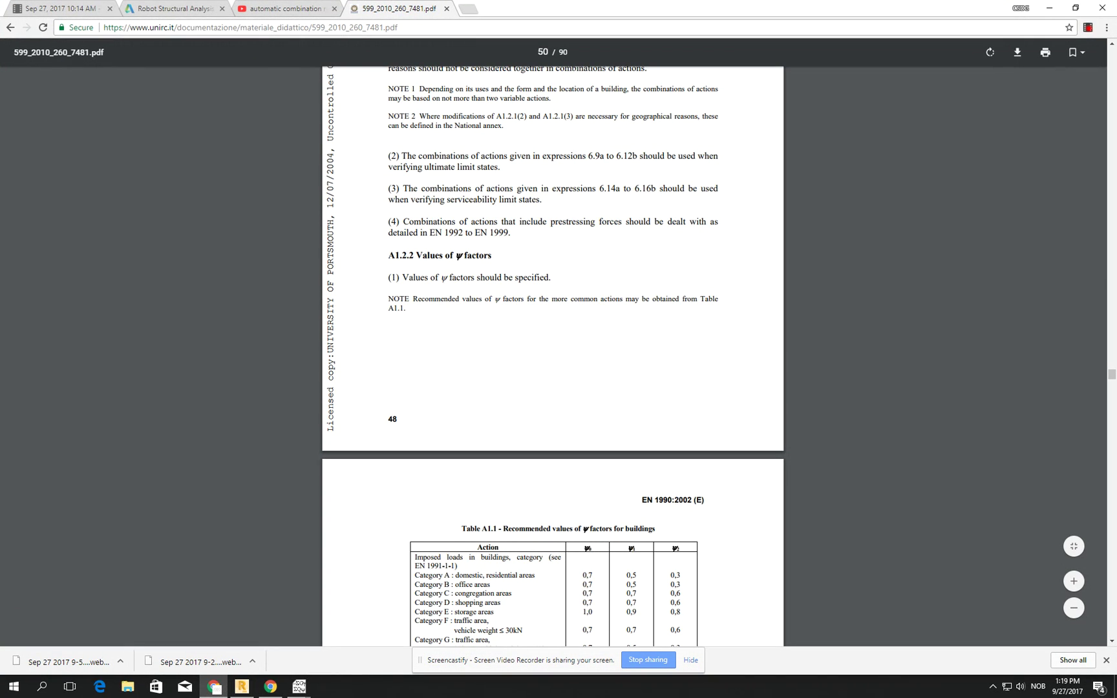
pyautogui.moveTo(1111, 374); pyautogui.dragTo(1105, 405)
pyautogui.moveTo(556, 9); pyautogui.dragTo(831, 59)
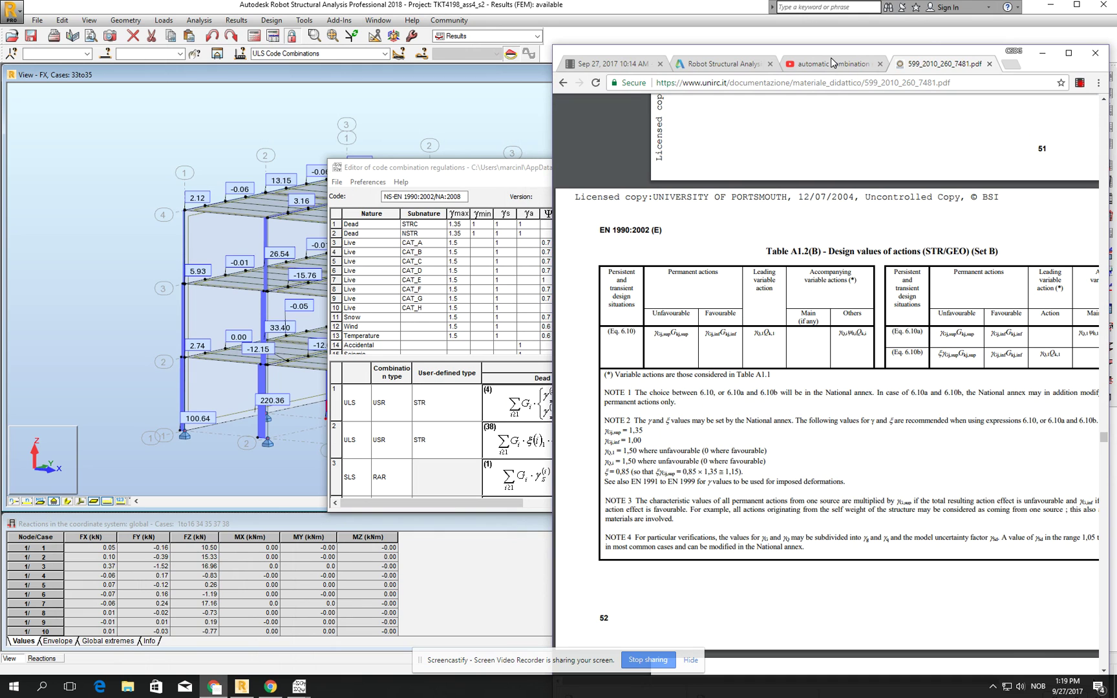
# Place the editor and PDF side by side, then scroll to Annex C Table C1 (β and Pf)
pyautogui.click(462, 170)
pyautogui.moveTo(503, 175); pyautogui.dragTo(246, 115)
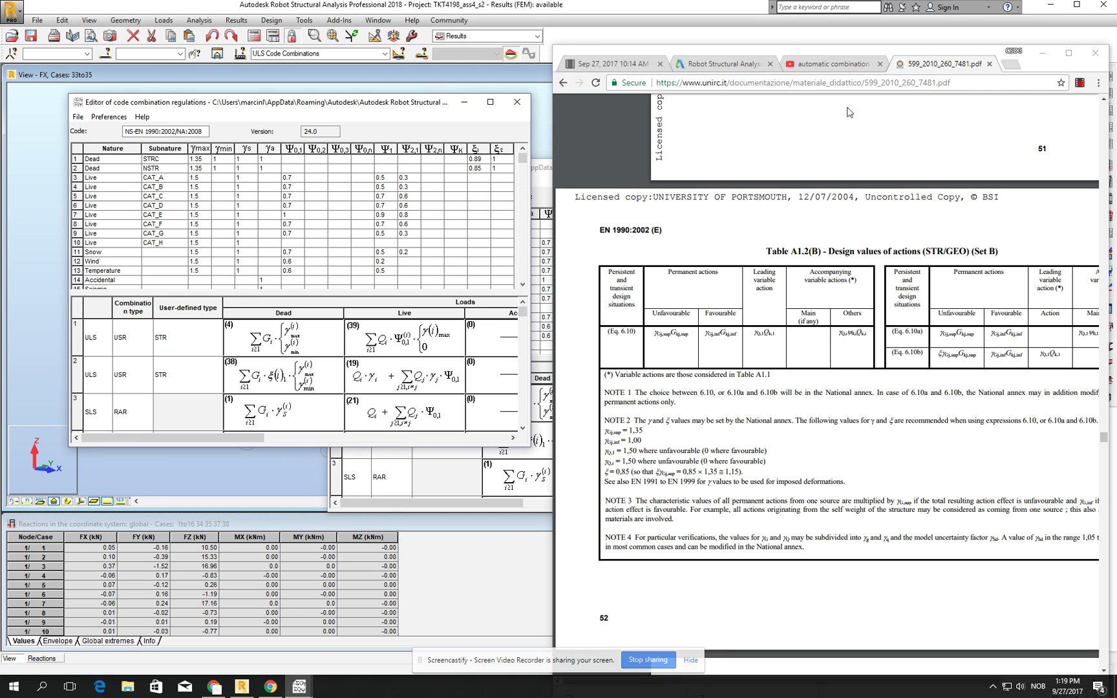
pyautogui.moveTo(849, 52); pyautogui.dragTo(822, 13)
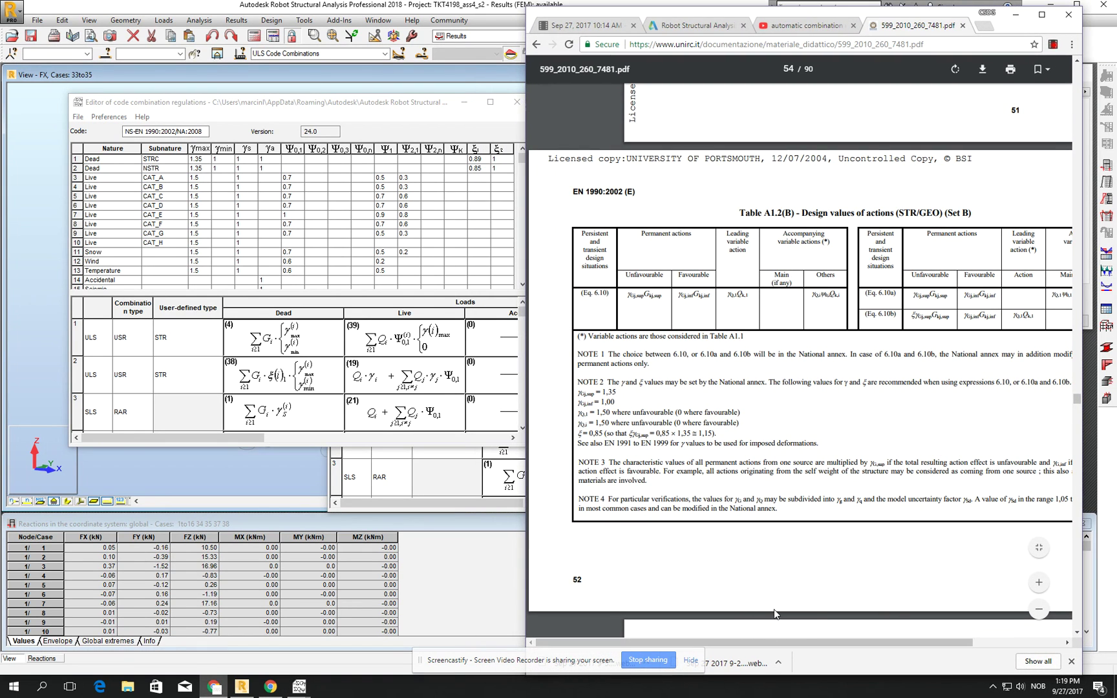
pyautogui.scroll(-10, 751, 630)
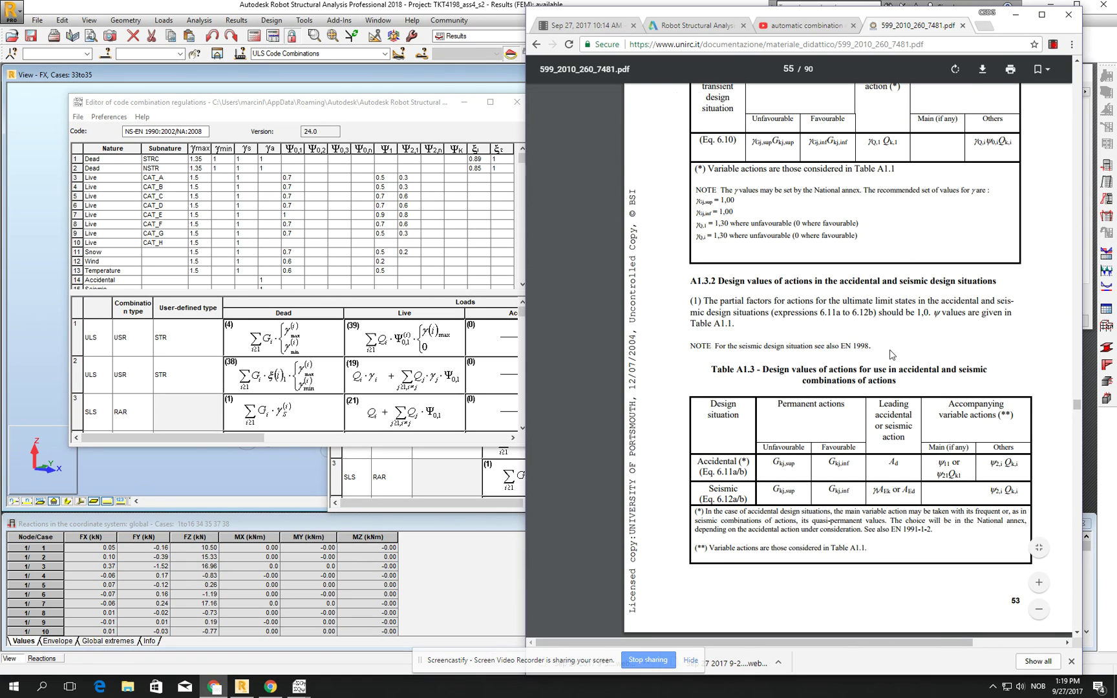
pyautogui.scroll(-2, 892, 355)
pyautogui.scroll(4, 887, 381)
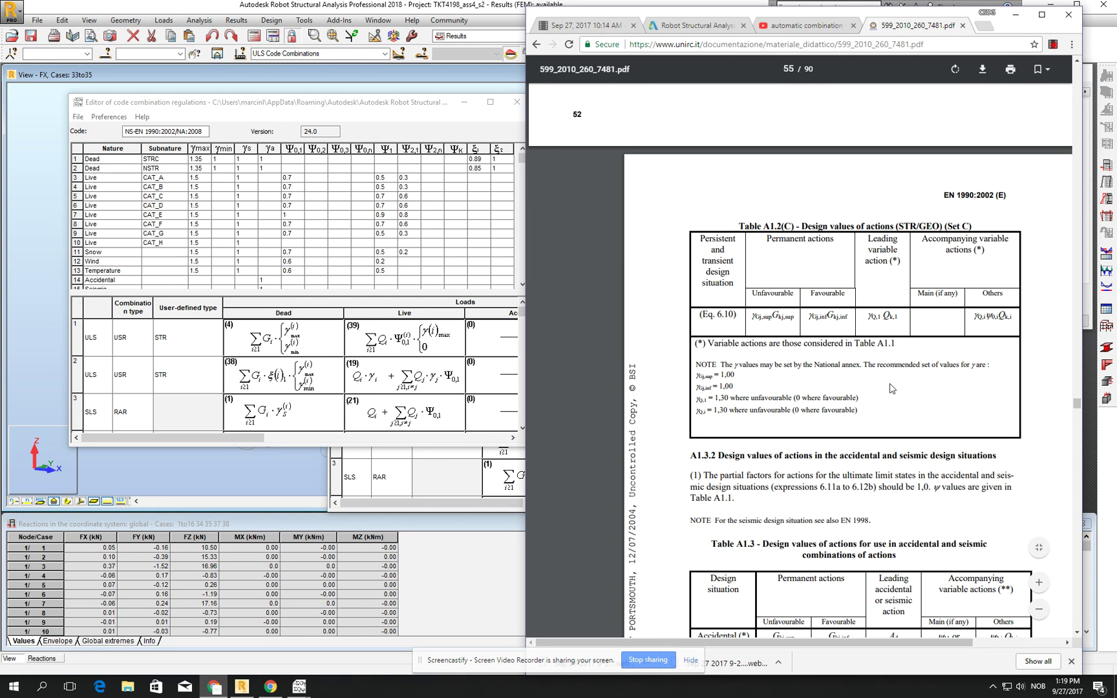
pyautogui.scroll(-10, 876, 318)
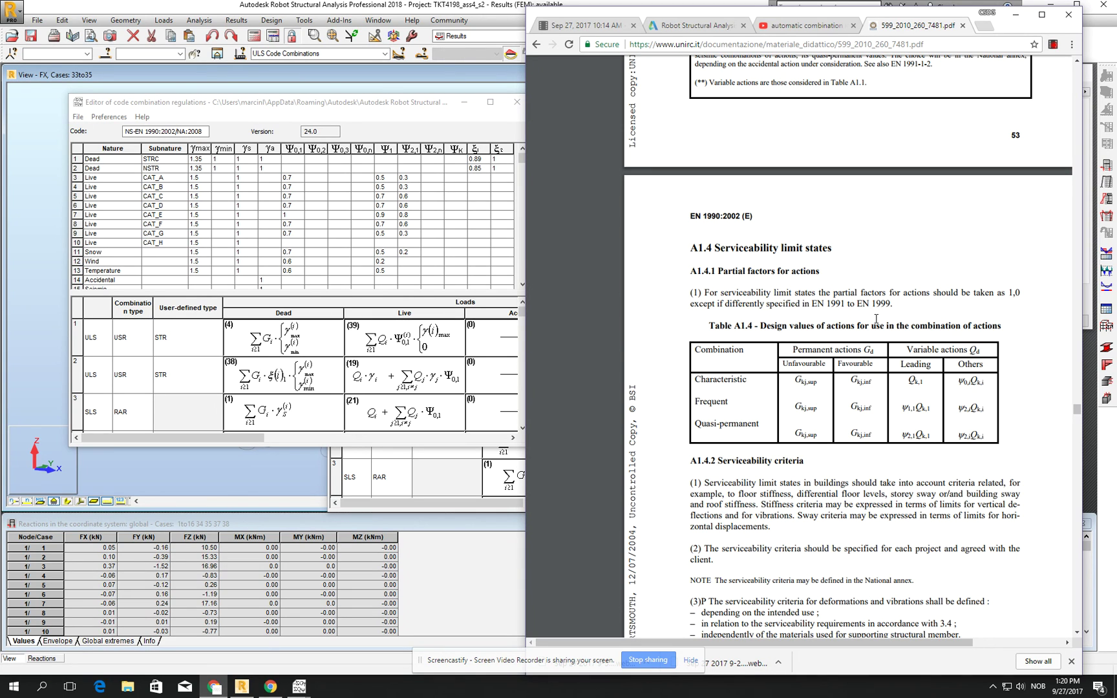
pyautogui.scroll(-20, 876, 319)
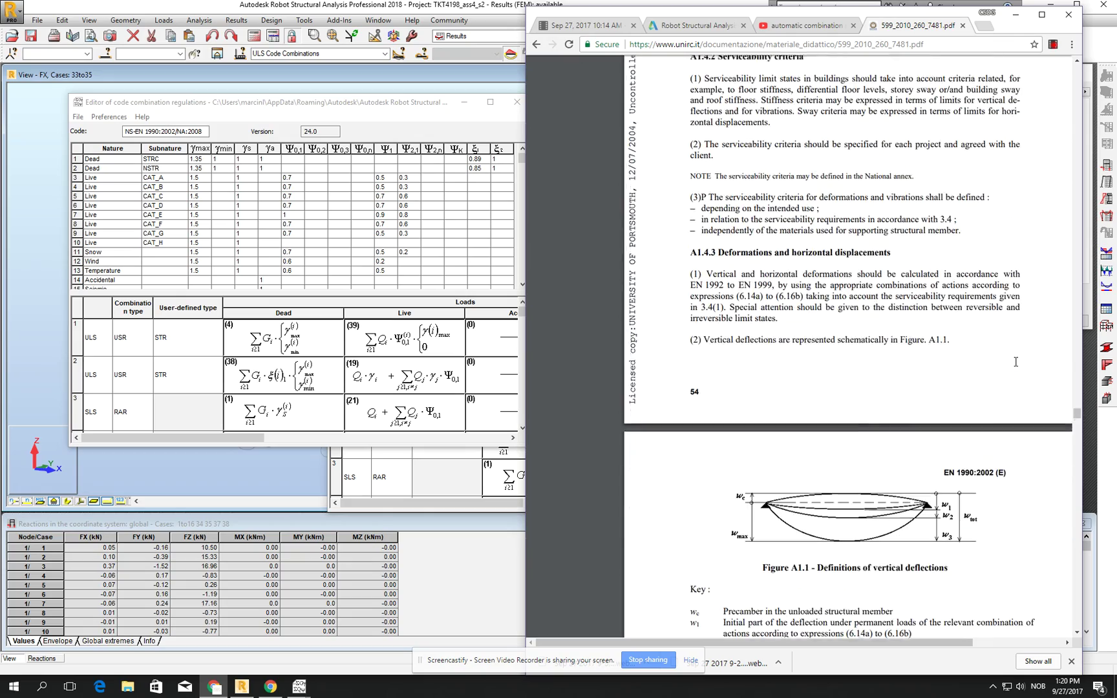
pyautogui.scroll(-20, 956, 374)
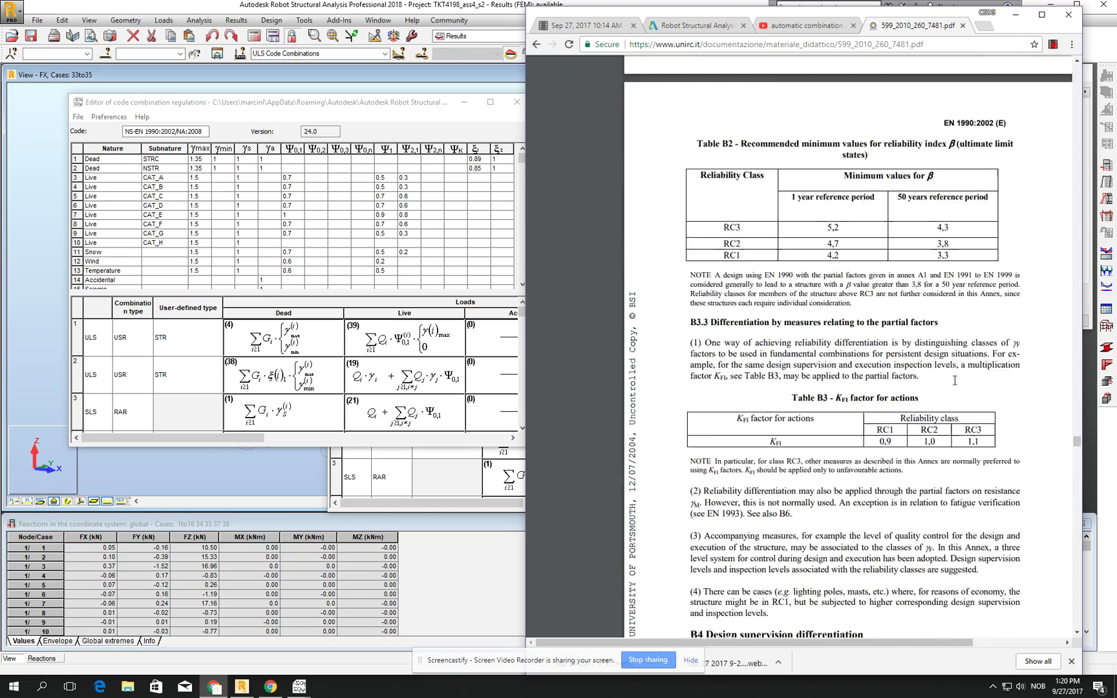
pyautogui.scroll(-20, 954, 409)
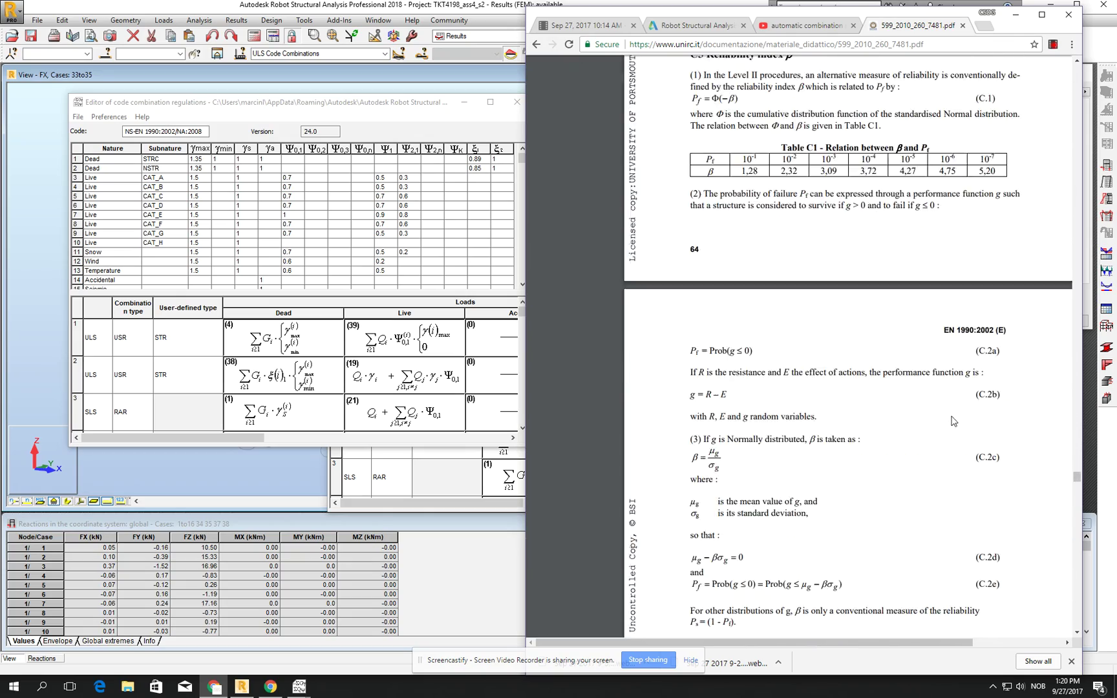
# Return to Table A1.1 on page 51 and highlight Category A's 0,7 ψ0 value
pyautogui.moveTo(1079, 495); pyautogui.dragTo(1097, 387)
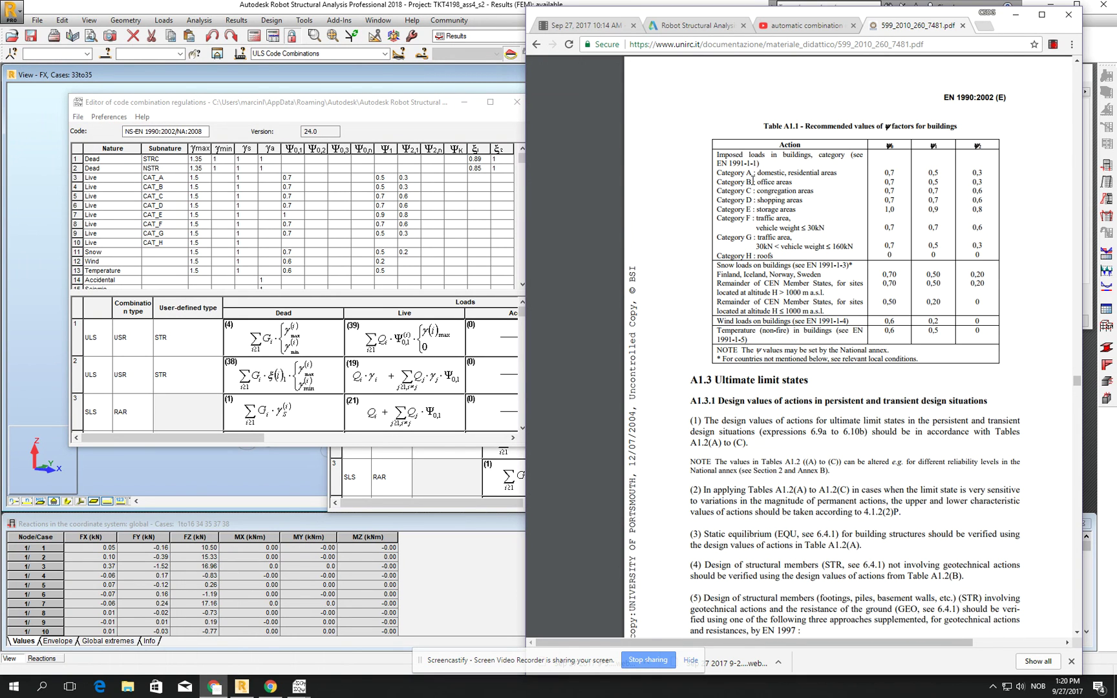
pyautogui.moveTo(758, 172); pyautogui.dragTo(826, 173)
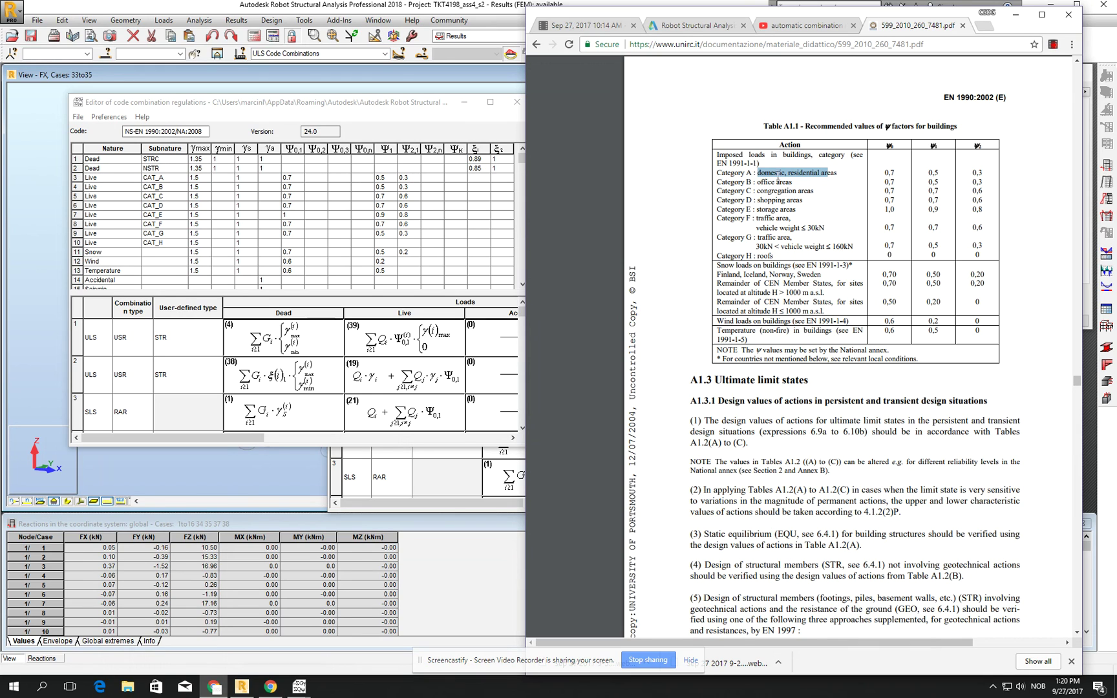
pyautogui.click(848, 178)
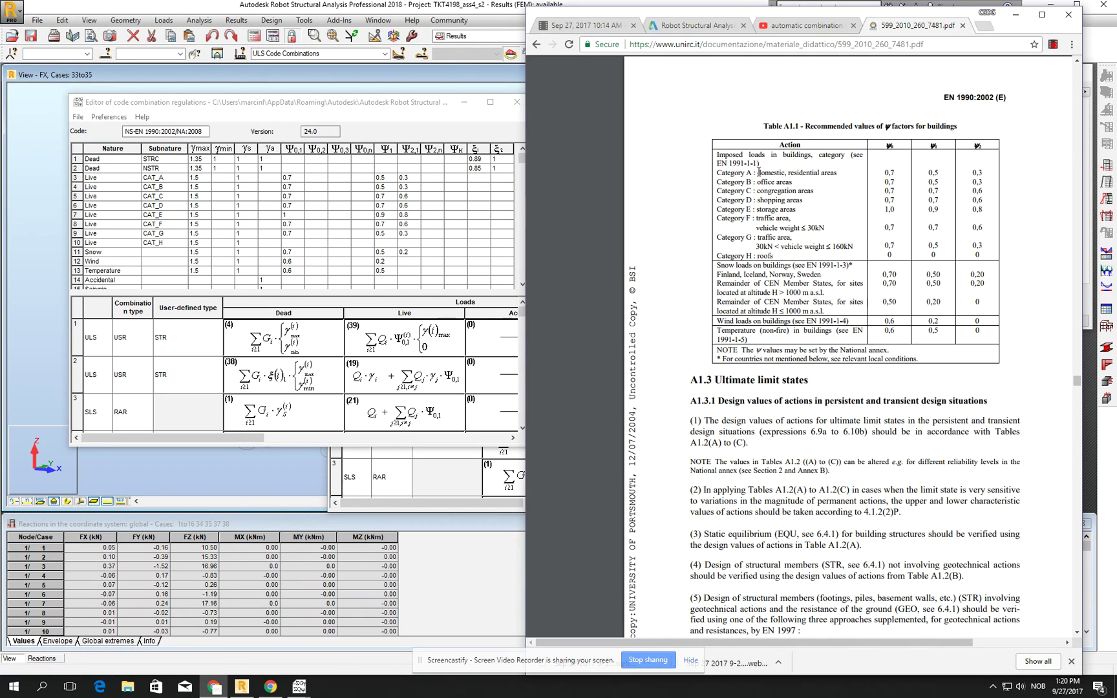
pyautogui.moveTo(756, 172); pyautogui.dragTo(852, 177)
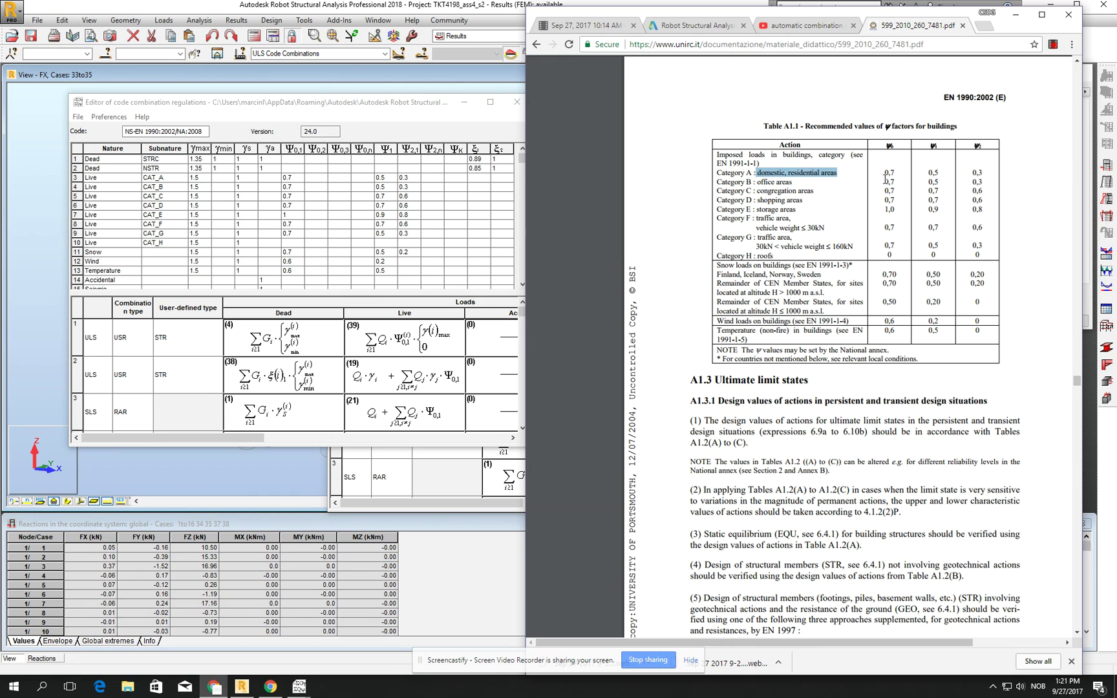
pyautogui.moveTo(898, 176); pyautogui.dragTo(887, 172)
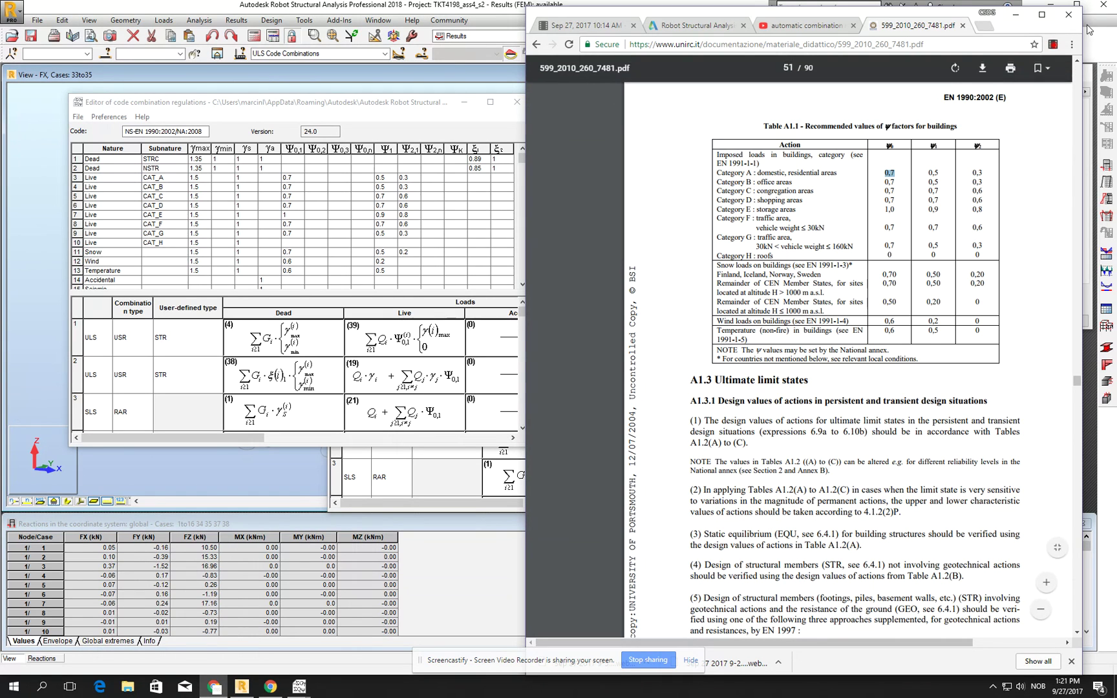
# Return to Robot and close both code combination editors and the Job Preferences dialog
pyautogui.click(1016, 14)
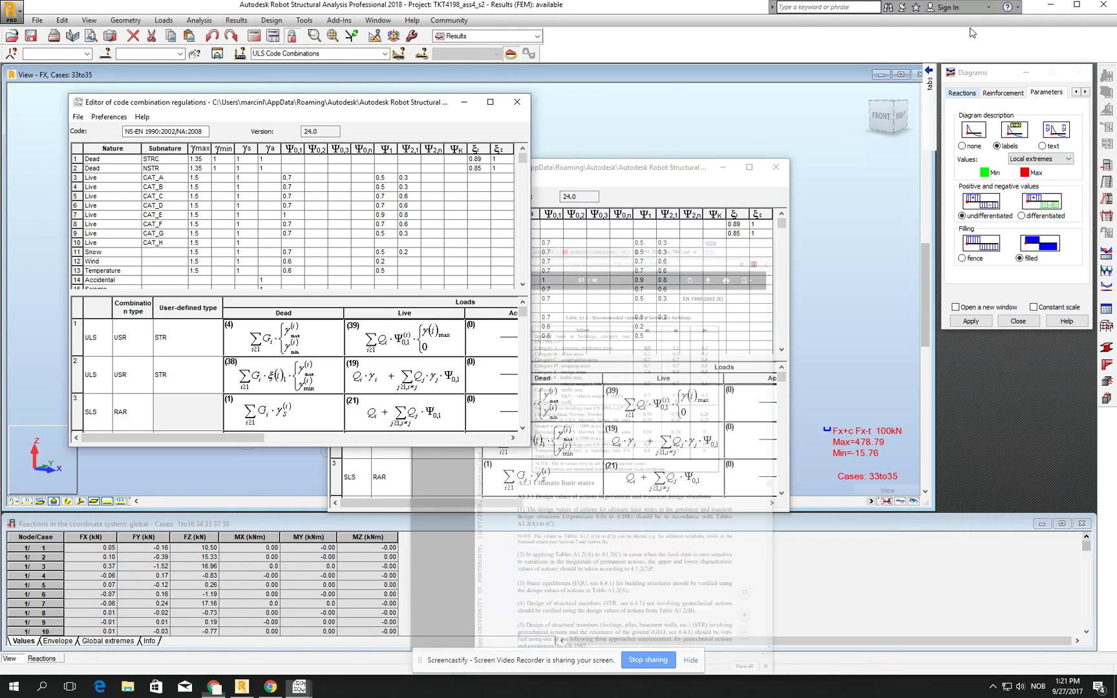
pyautogui.click(515, 102)
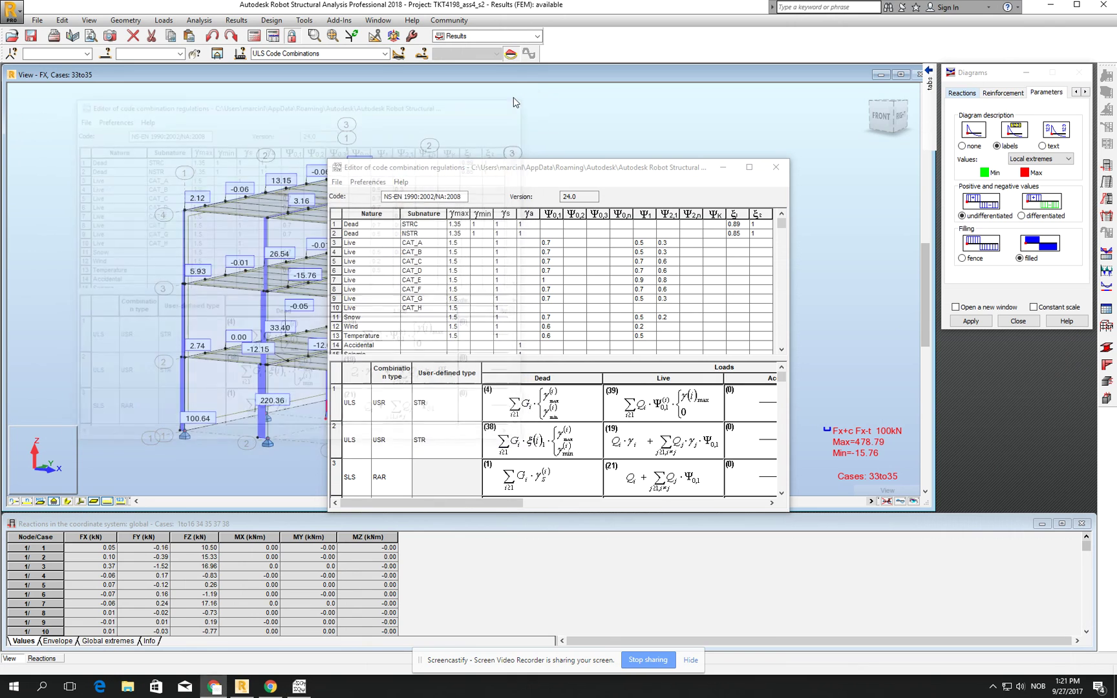
pyautogui.click(783, 171)
pyautogui.click(722, 247)
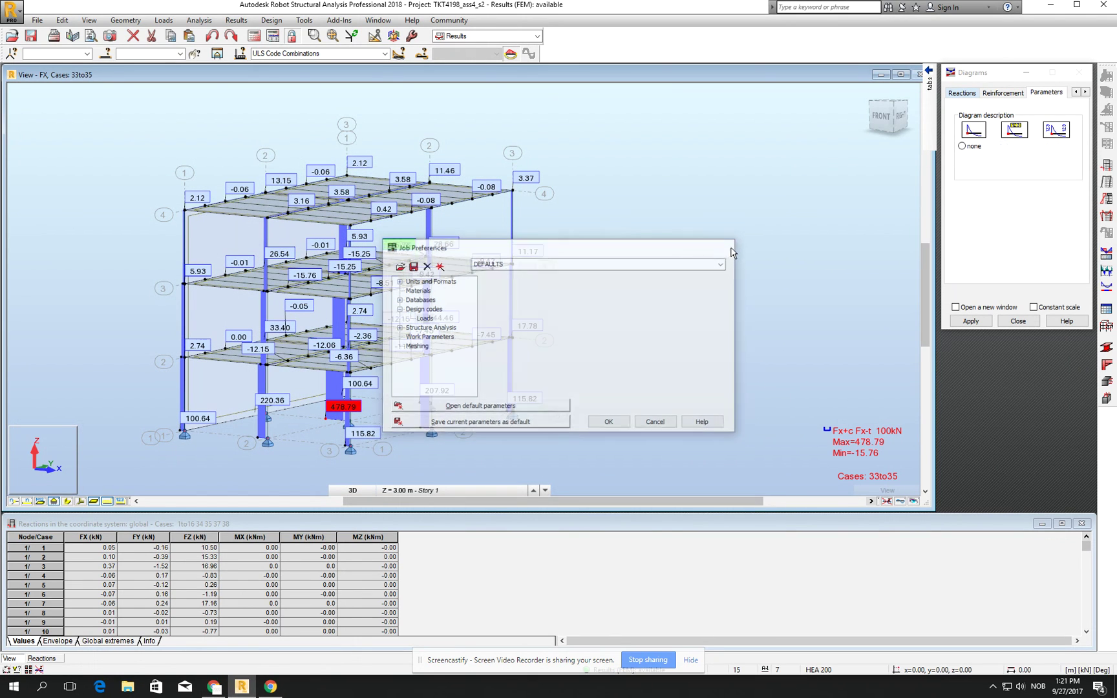
# Review COMB1's definition in the Combination Table, then close the table, back on the 33to35 FX diagram
pyautogui.click(163, 21)
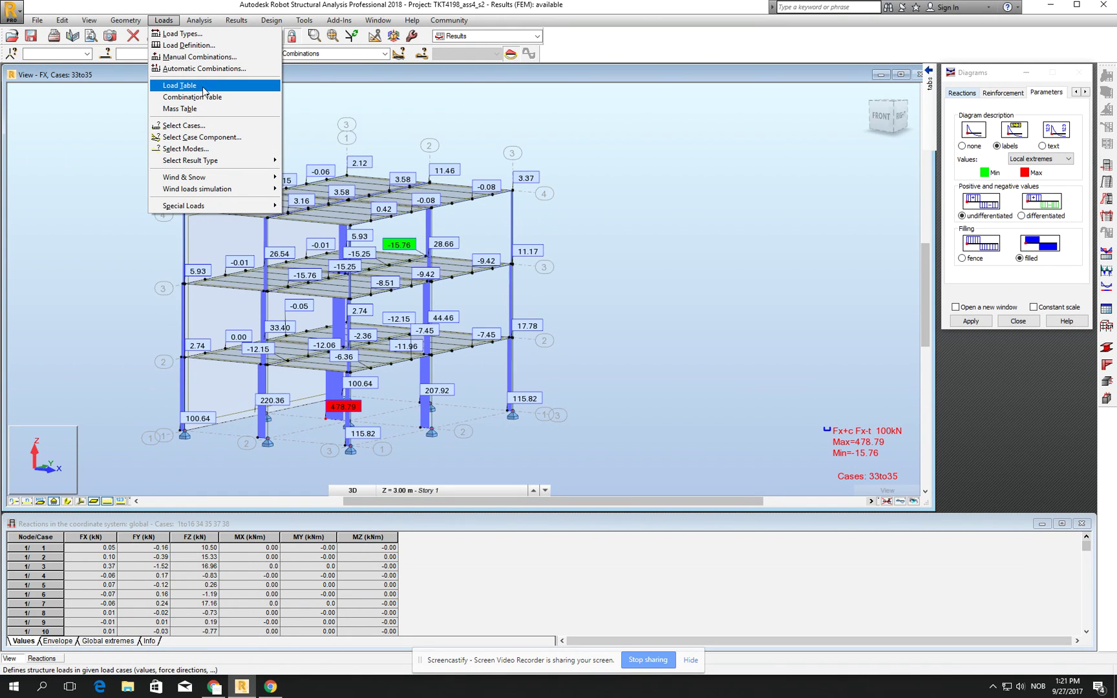
pyautogui.click(205, 98)
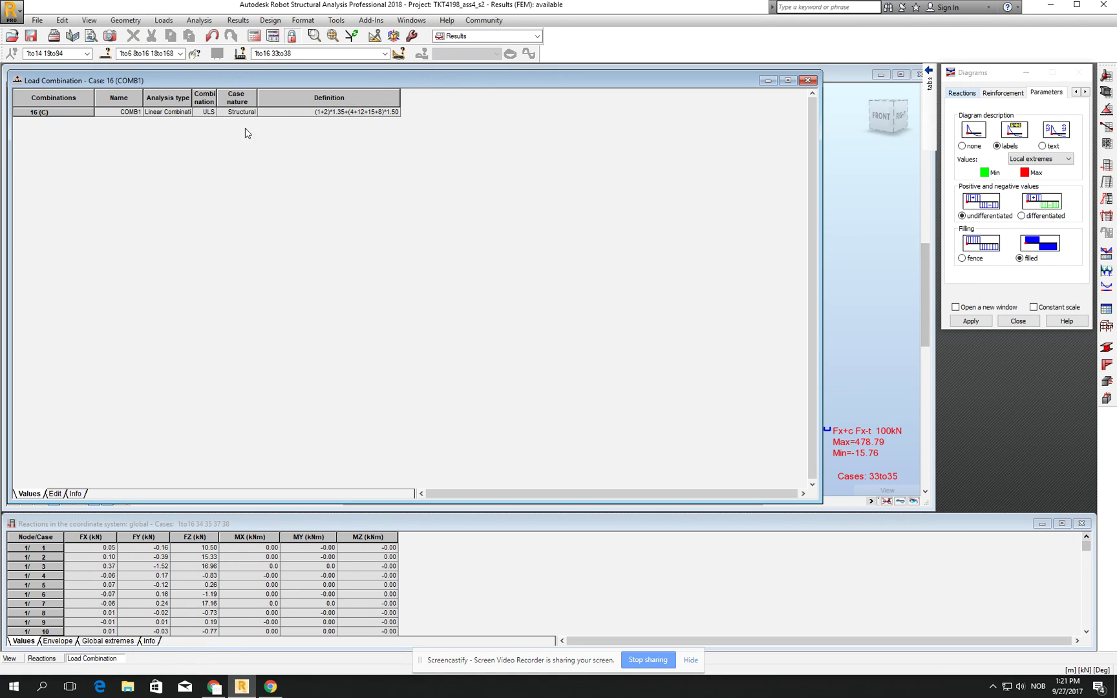
pyautogui.click(807, 80)
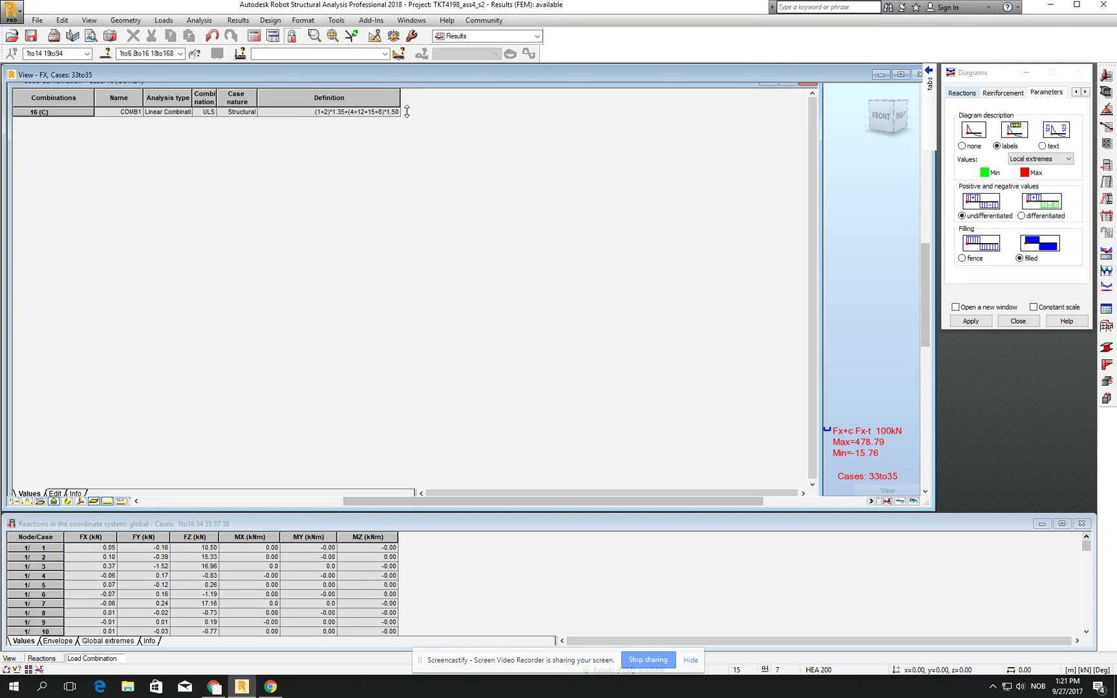
pyautogui.hotkey('ctrl', 'F4')
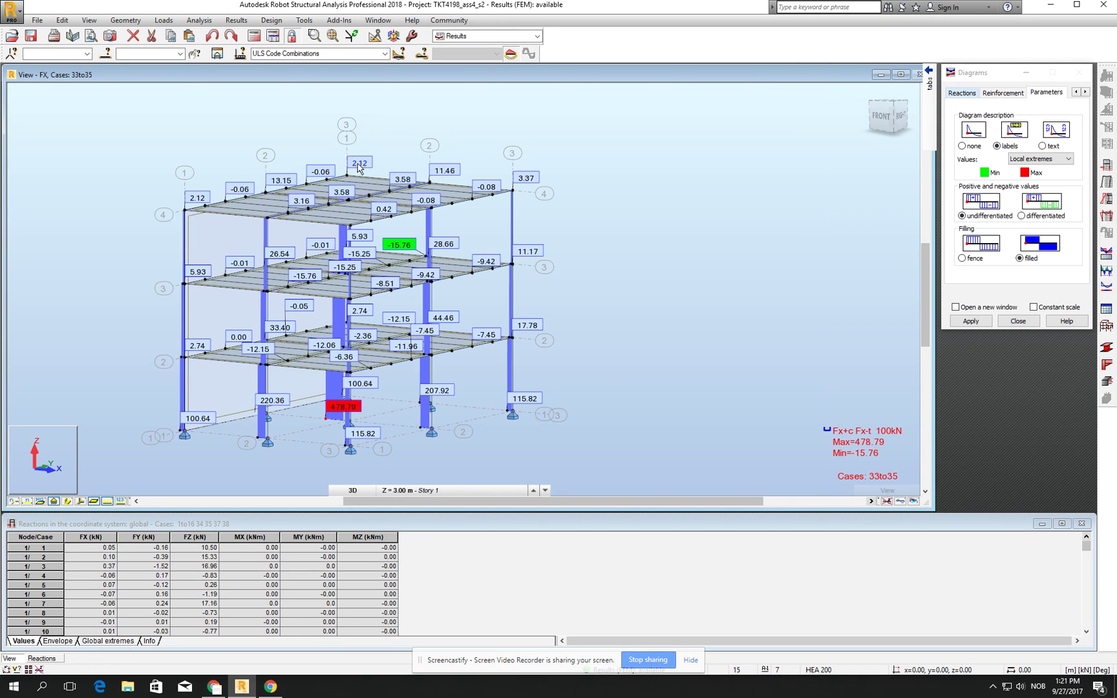
# Switch to Steel Members Design and run the verification, giving member 1 HEA 180 ratio 0.48
pyautogui.click(386, 53)
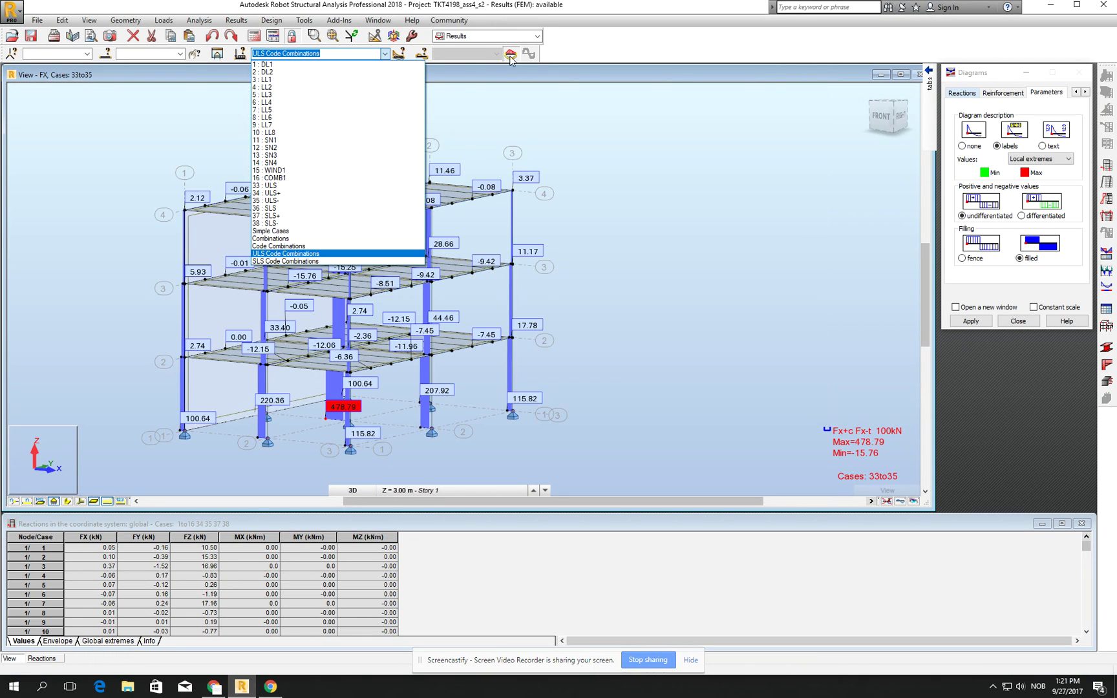
pyautogui.click(385, 53)
pyautogui.click(171, 23)
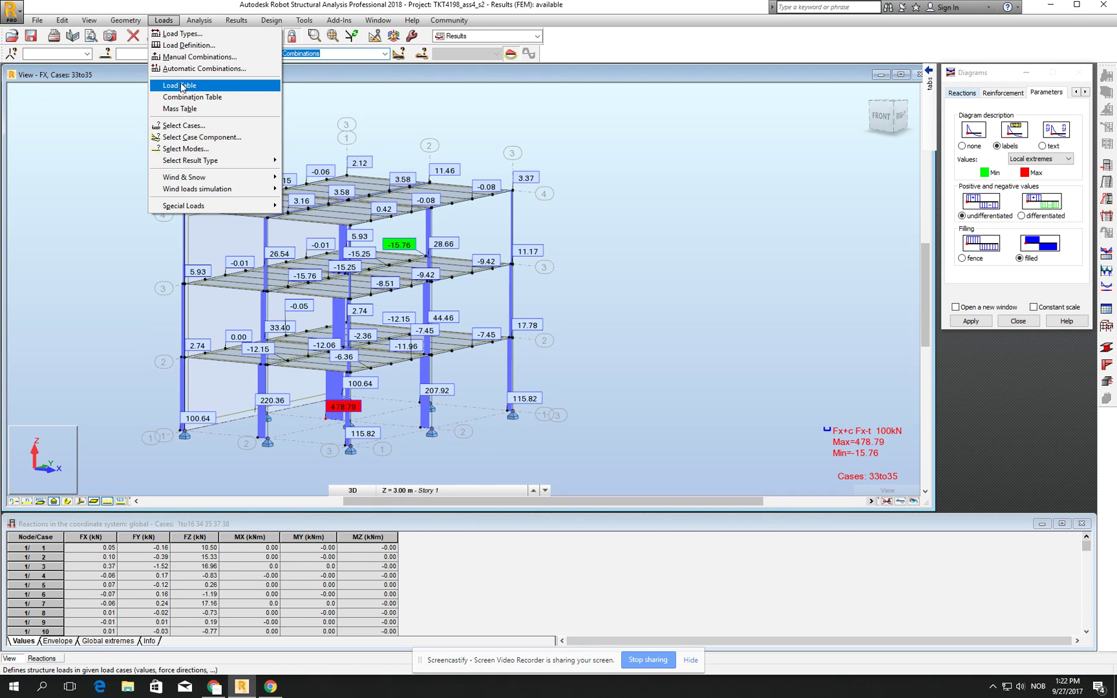
pyautogui.click(1010, 230)
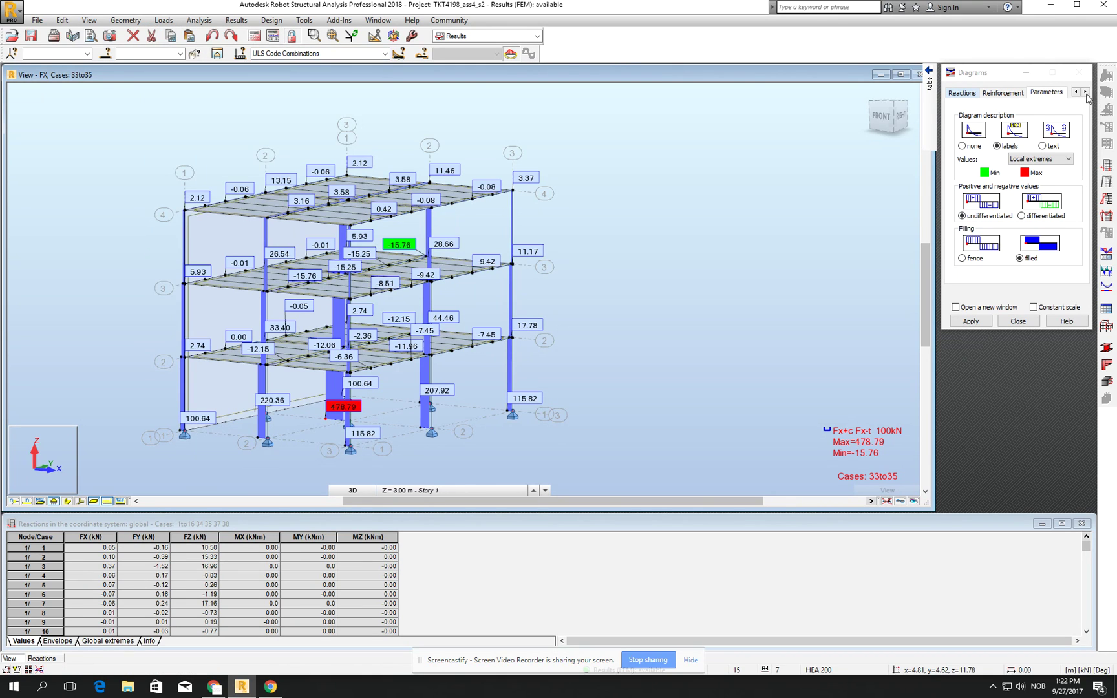
pyautogui.click(274, 21)
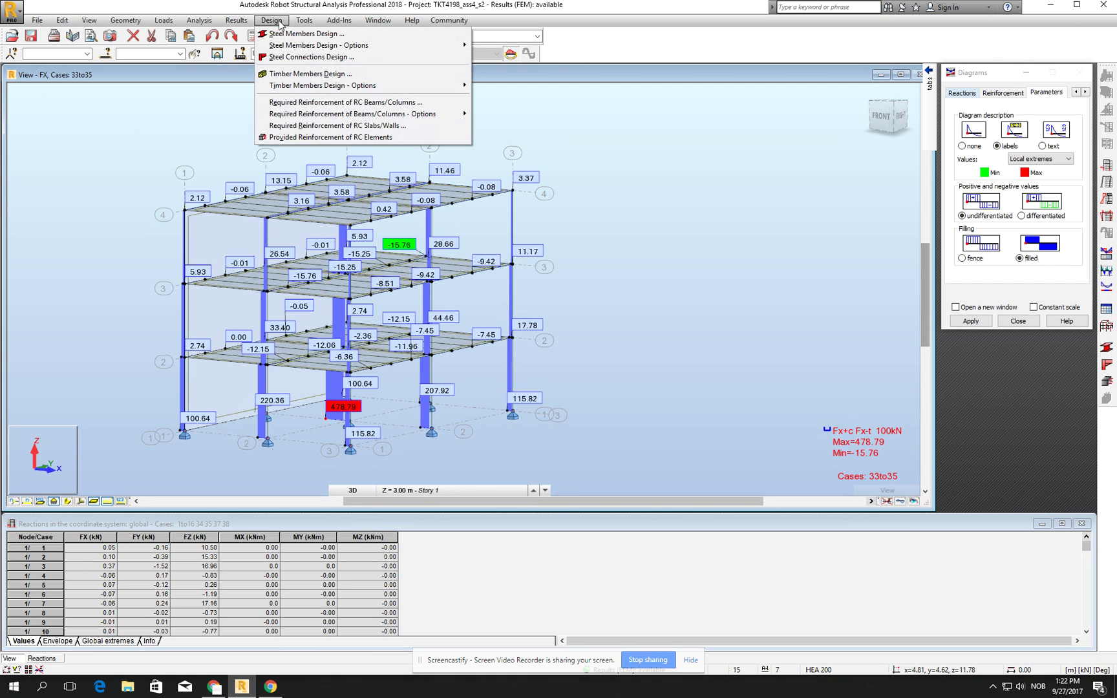
pyautogui.click(304, 34)
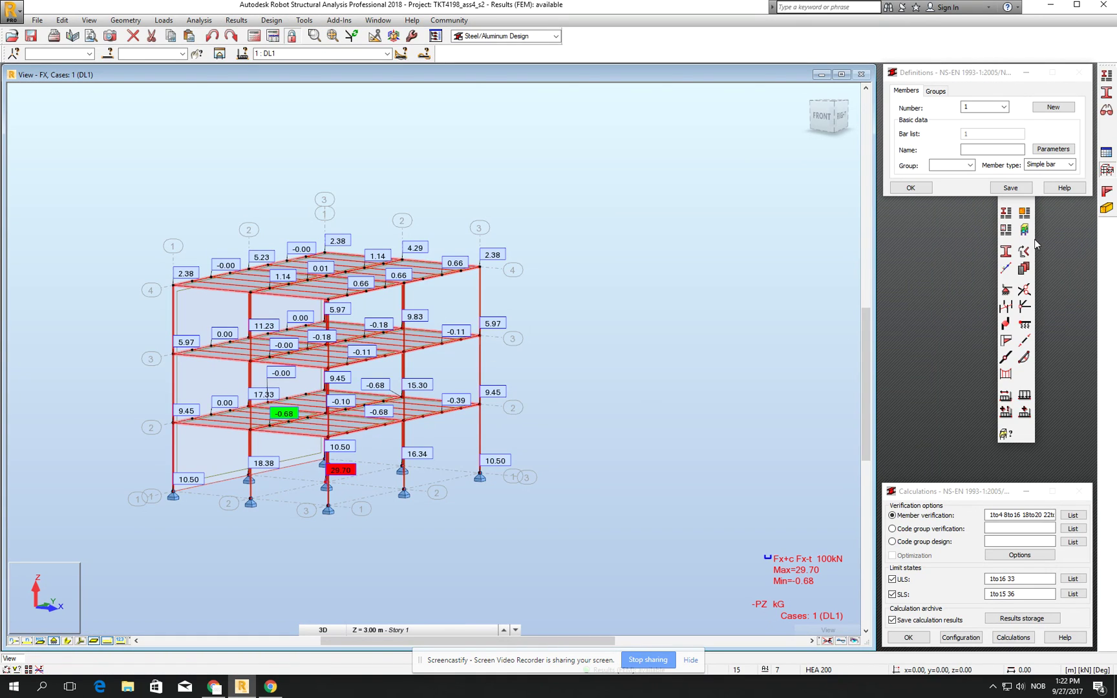
pyautogui.click(1021, 637)
pyautogui.click(1013, 638)
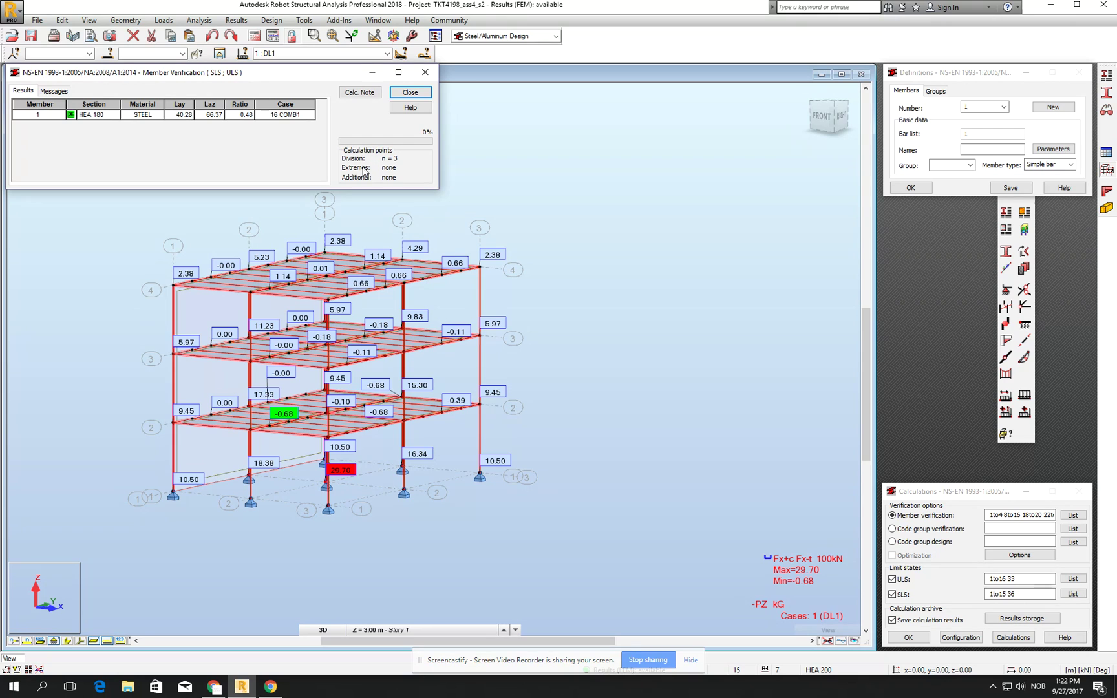
# Inspect the code check details for members 1 and 3 in the verification table
pyautogui.doubleClick(181, 115)
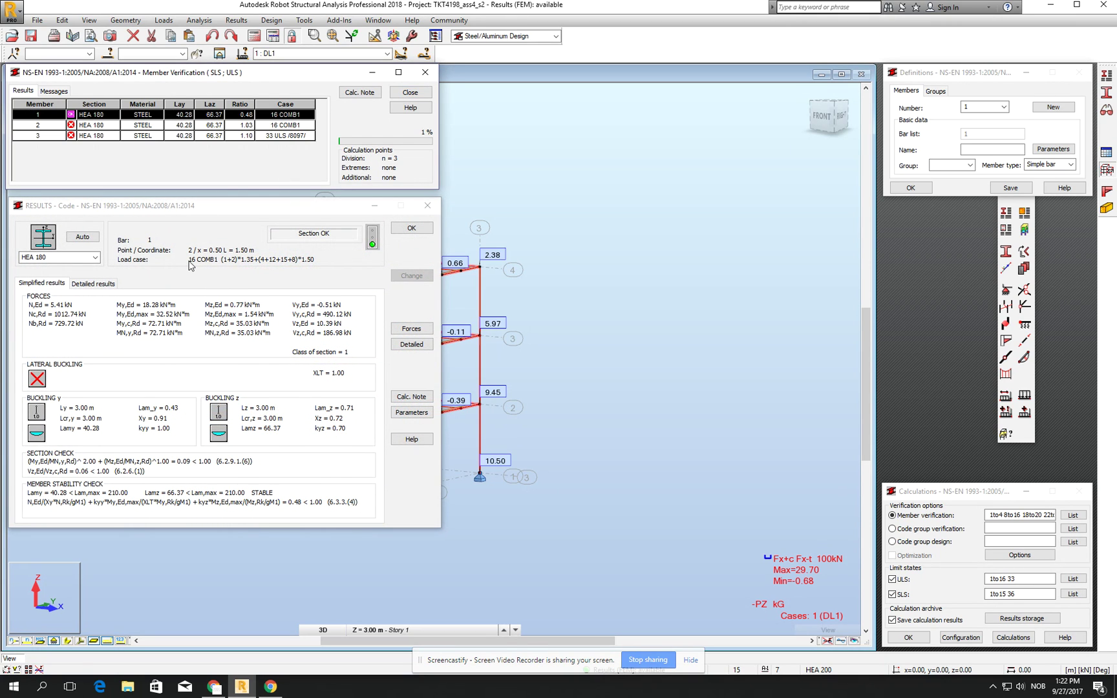
pyautogui.click(428, 205)
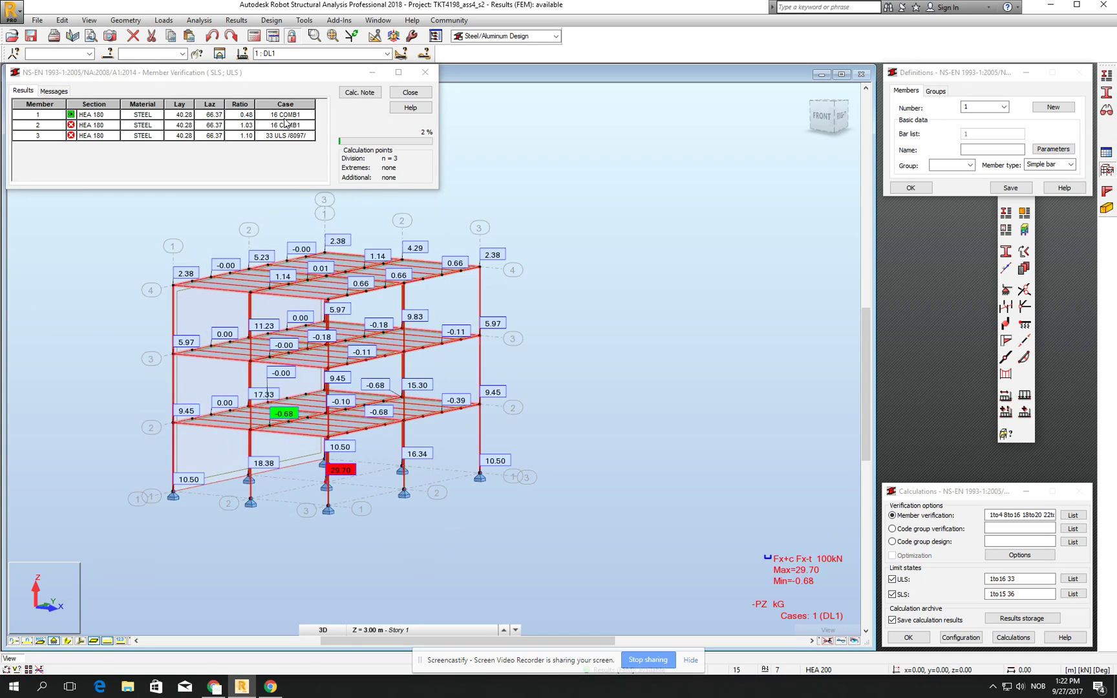
pyautogui.doubleClick(269, 141)
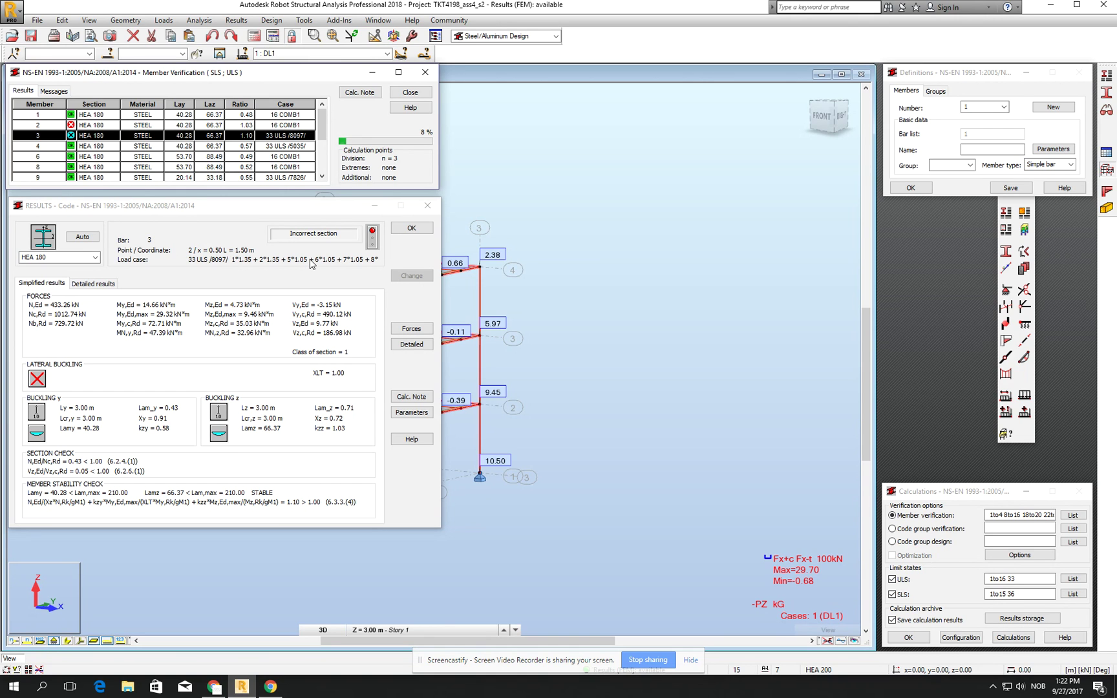
pyautogui.click(427, 206)
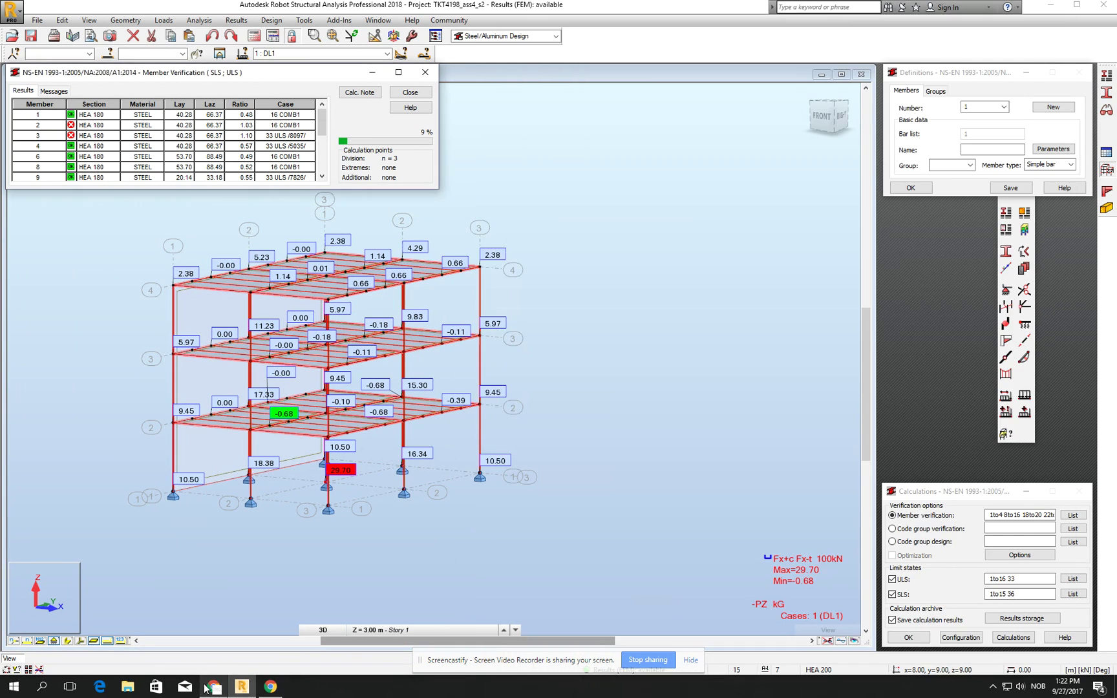
# Clear the marked value in the EN 1990 PDF table and return to Robot's verification results
pyautogui.click(208, 687)
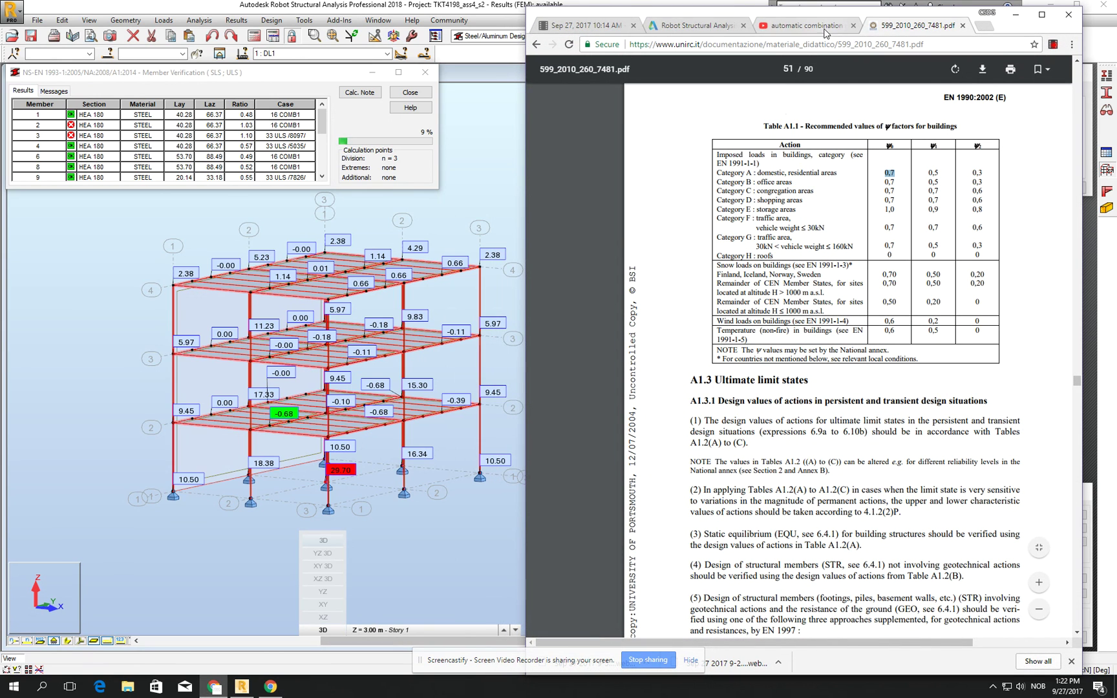
pyautogui.click(794, 126)
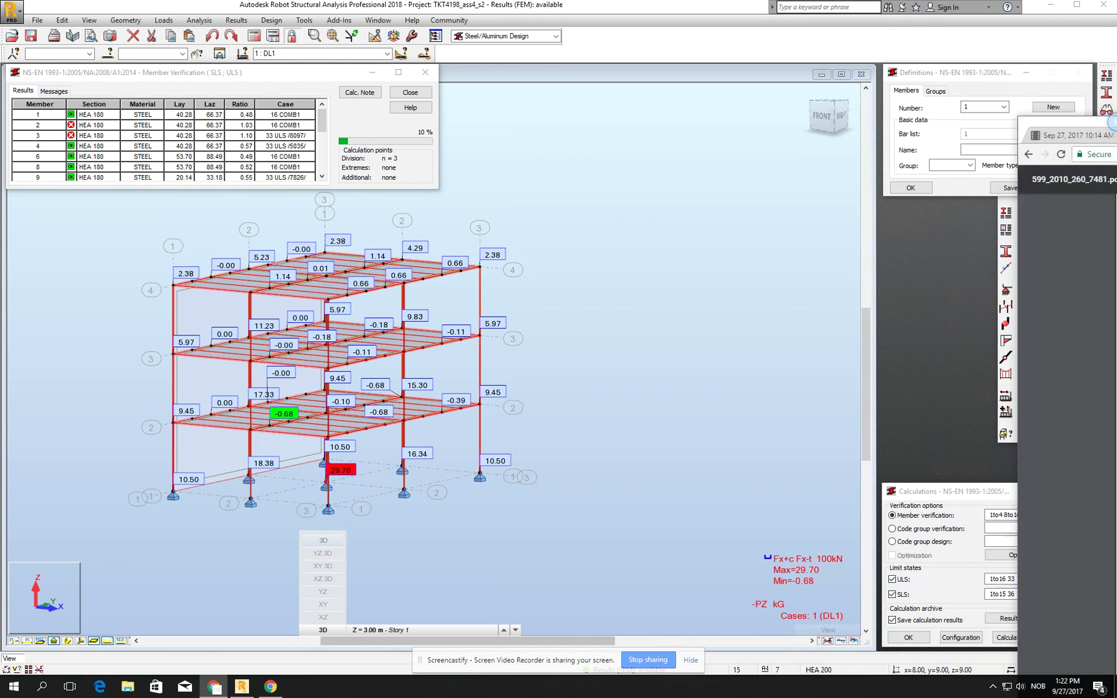
pyautogui.click(519, 199)
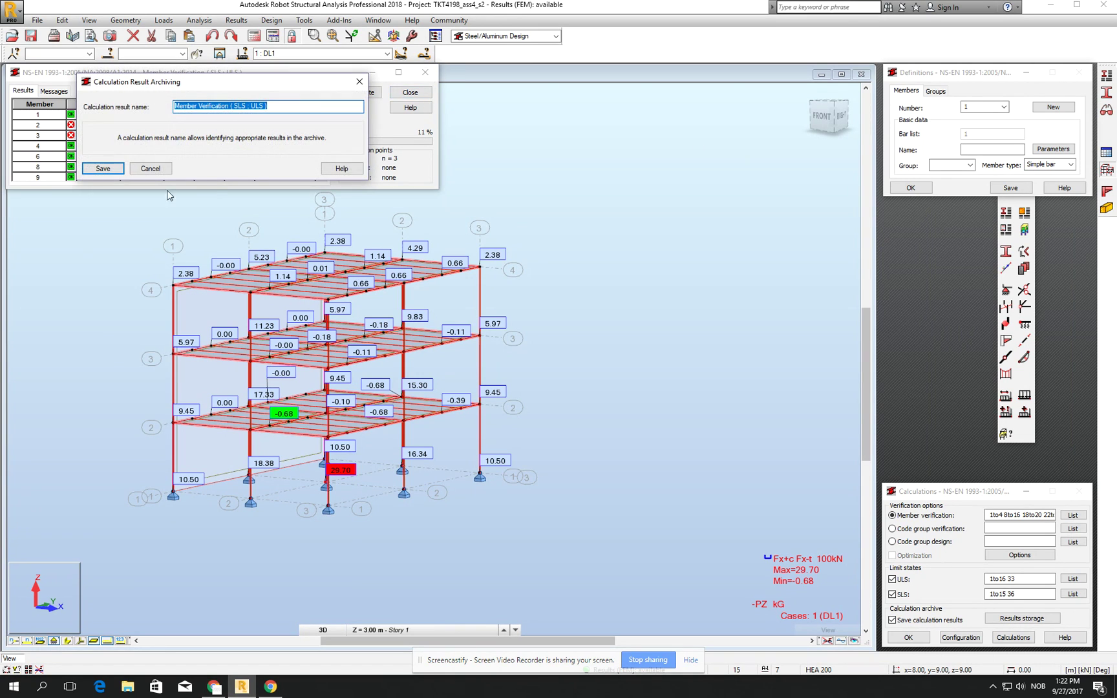
# In Manual Combinations, remove LL2, LL6, SN2 and WIND1 from COMB1
pyautogui.click(147, 168)
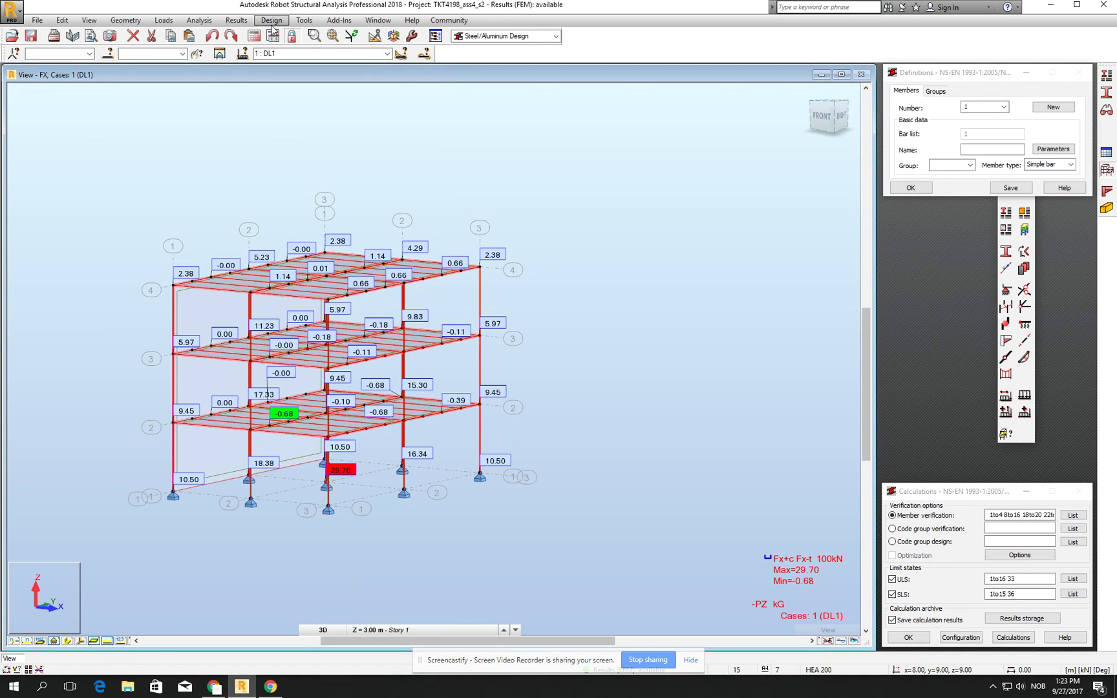
pyautogui.click(164, 20)
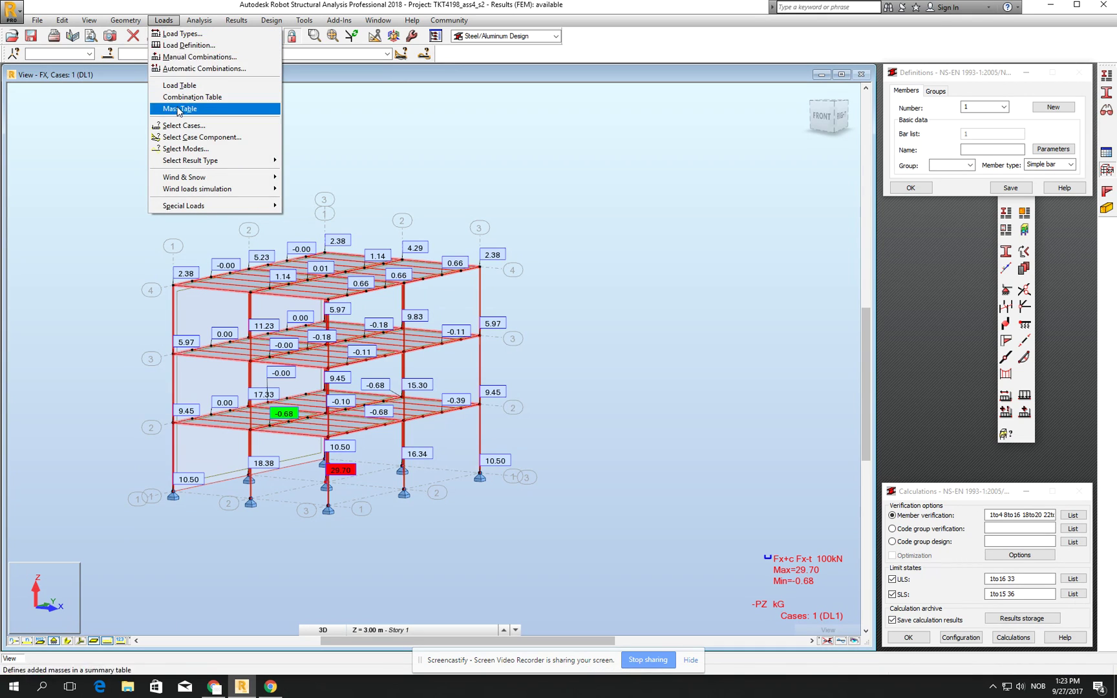
pyautogui.click(185, 58)
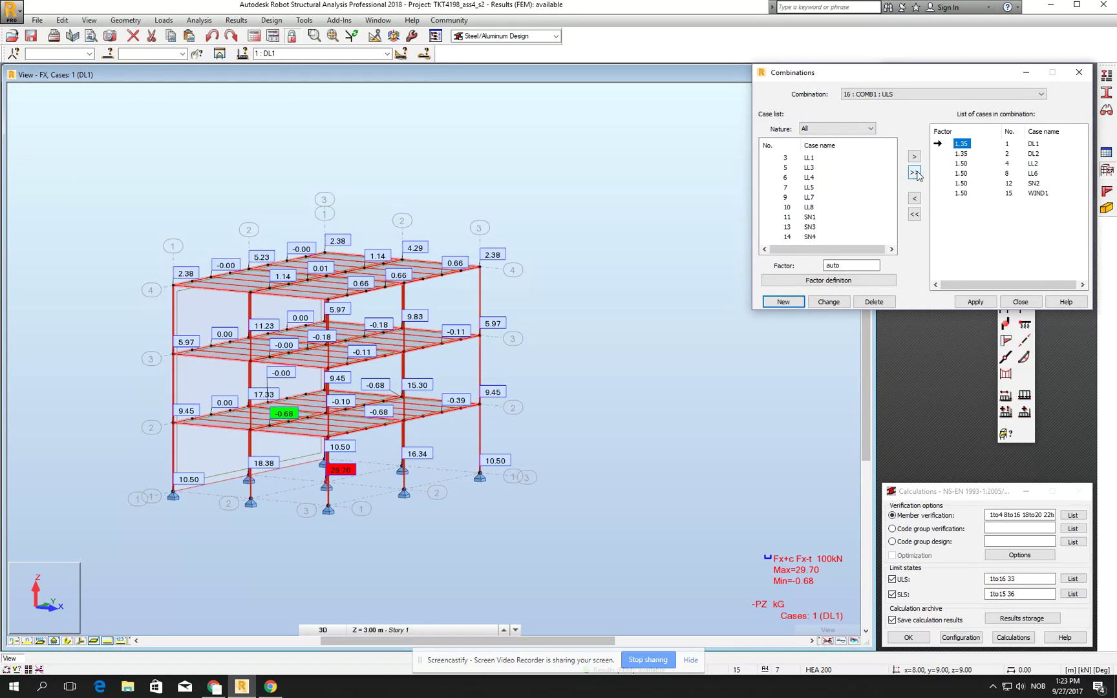
pyautogui.click(961, 164)
pyautogui.click(914, 198)
pyautogui.click(961, 164)
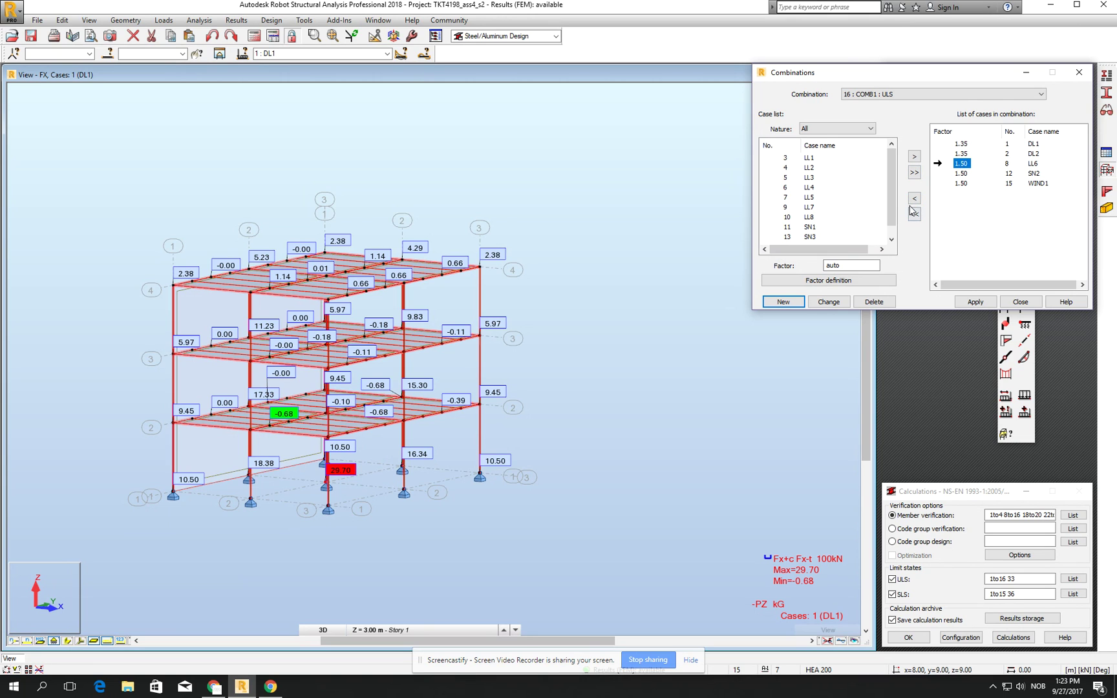
pyautogui.click(914, 198)
pyautogui.click(914, 198)
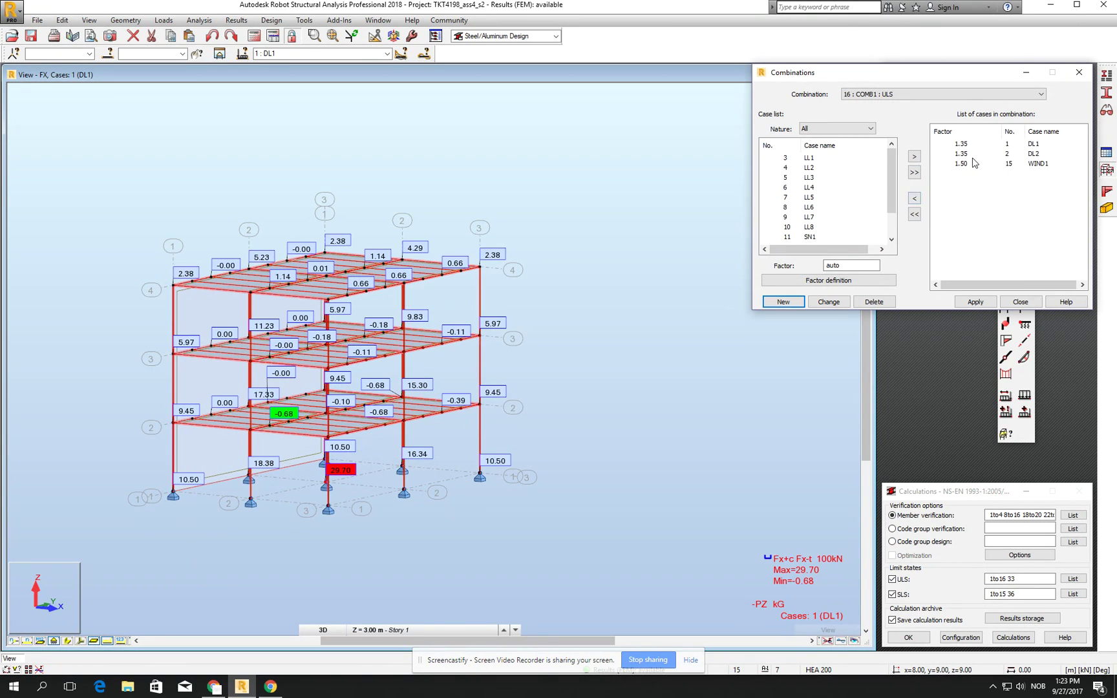
pyautogui.click(962, 163)
pyautogui.click(914, 198)
# Re-add LL2, LL6 and SN2 to COMB1 at factor 1.05, then bring up the EN 1990 psi-factor table
pyautogui.doubleClick(848, 265)
pyautogui.write('1.05')
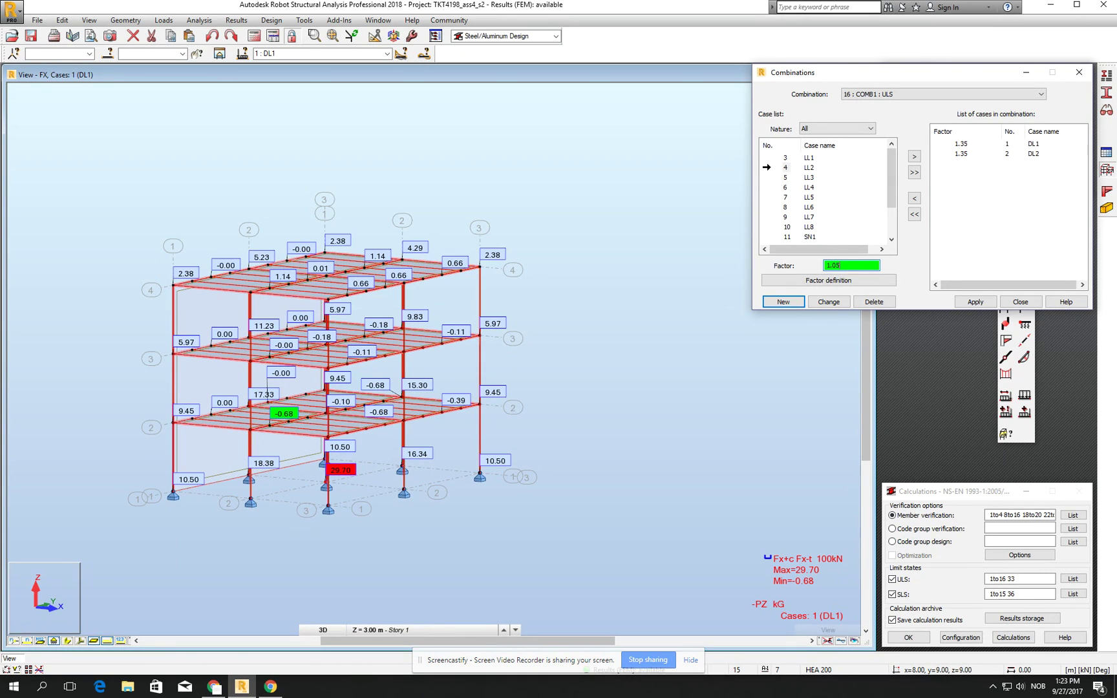
pyautogui.click(914, 156)
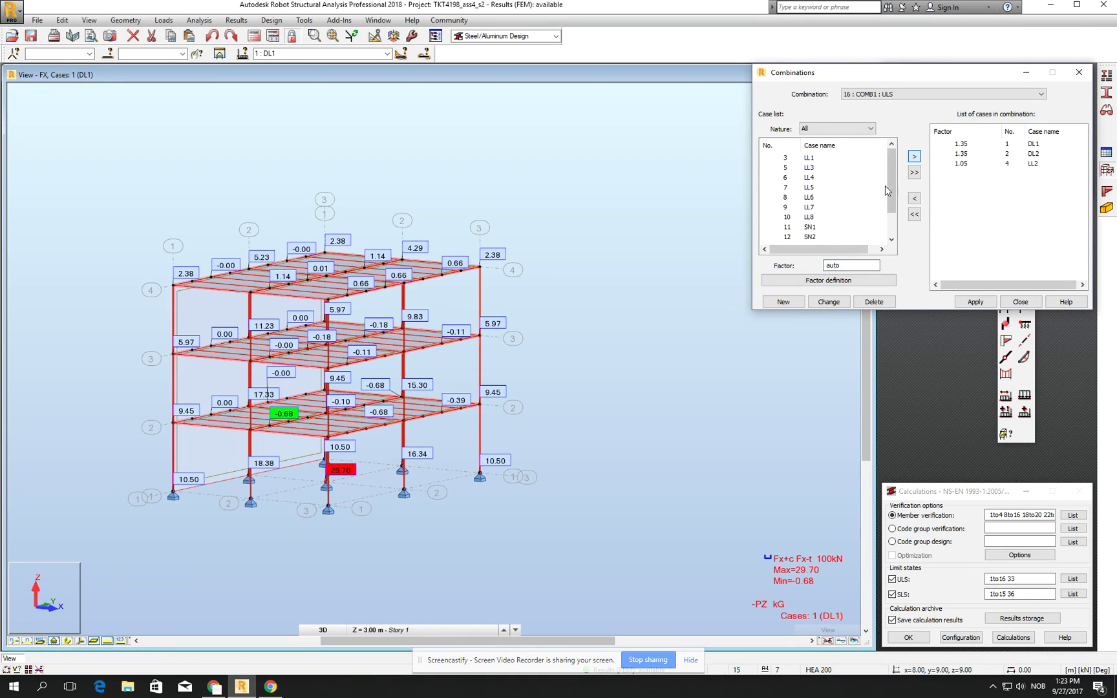
pyautogui.click(790, 197)
pyautogui.doubleClick(850, 265)
pyautogui.write('1.05')
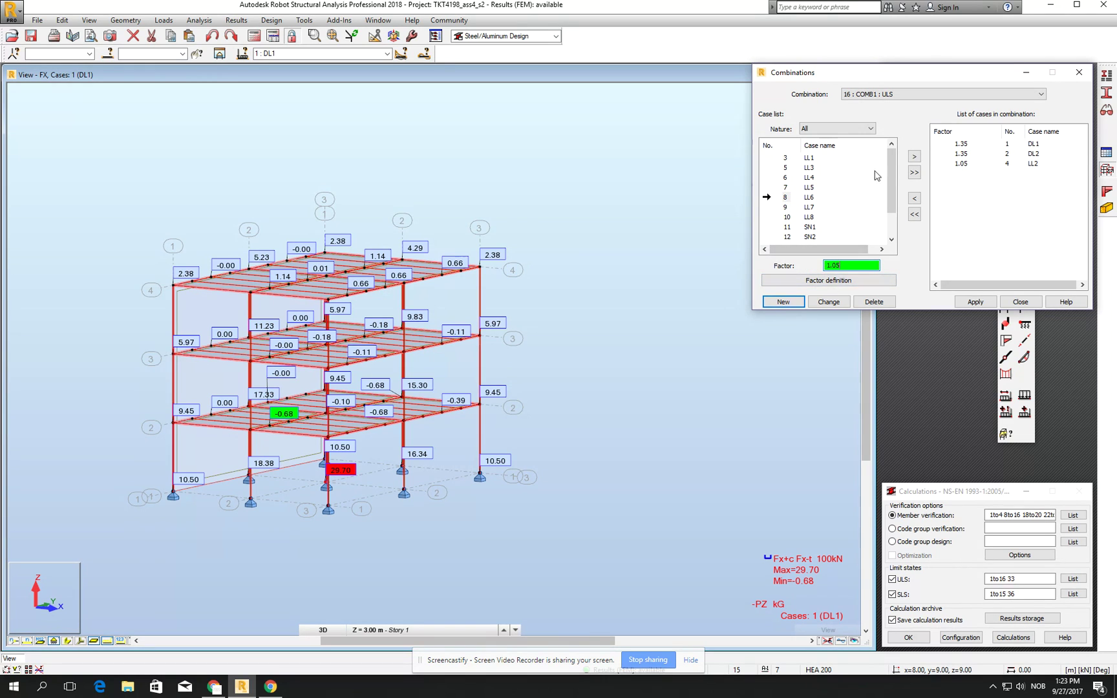
pyautogui.click(914, 156)
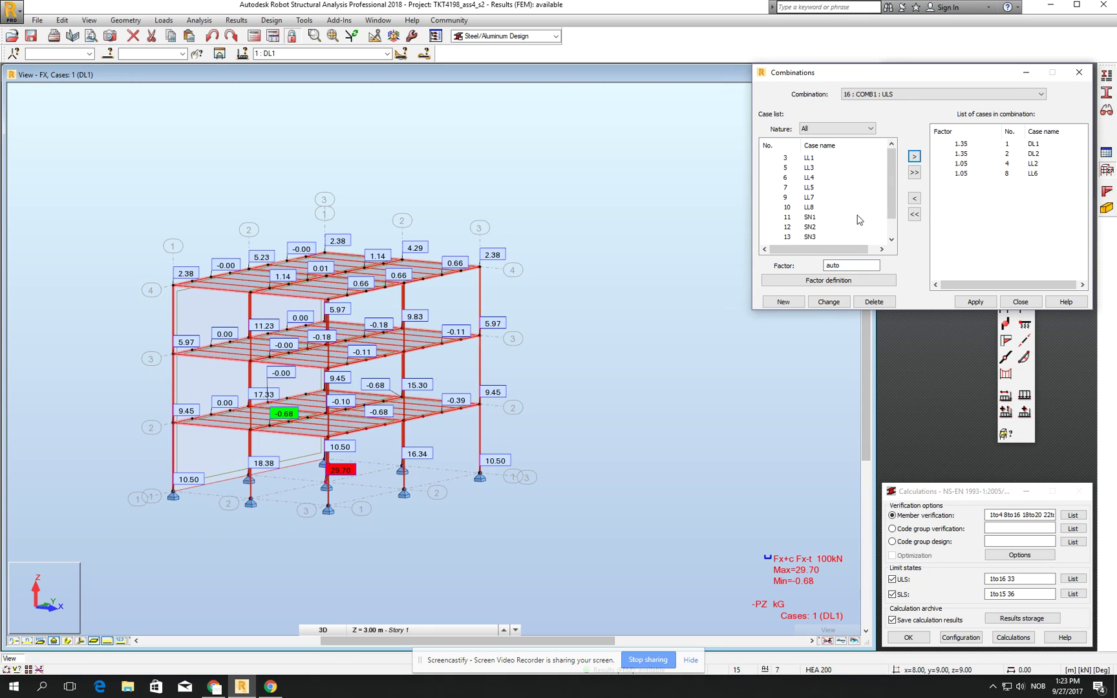
pyautogui.click(803, 228)
pyautogui.doubleClick(850, 265)
pyautogui.write('1.05')
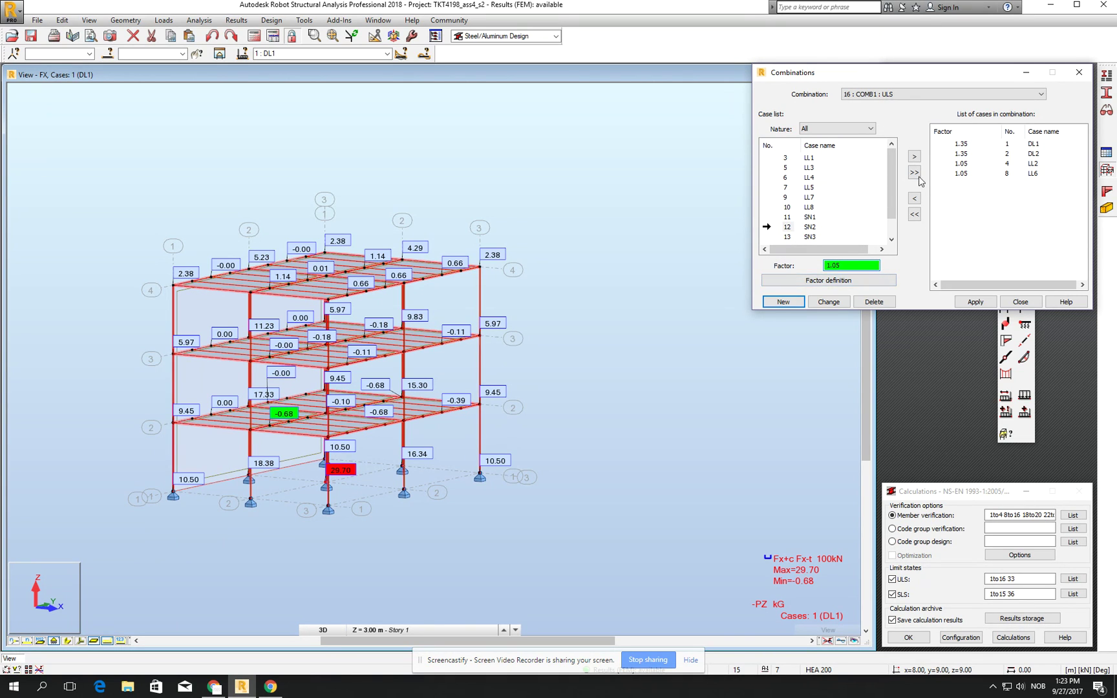
pyautogui.click(914, 156)
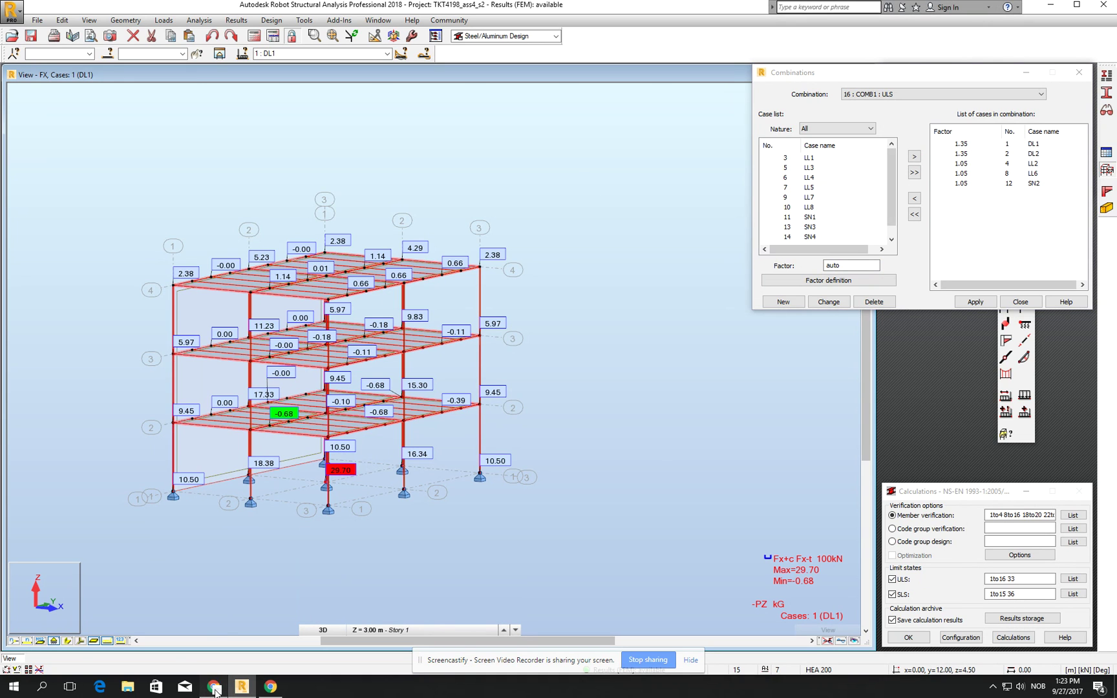
pyautogui.click(322, 629)
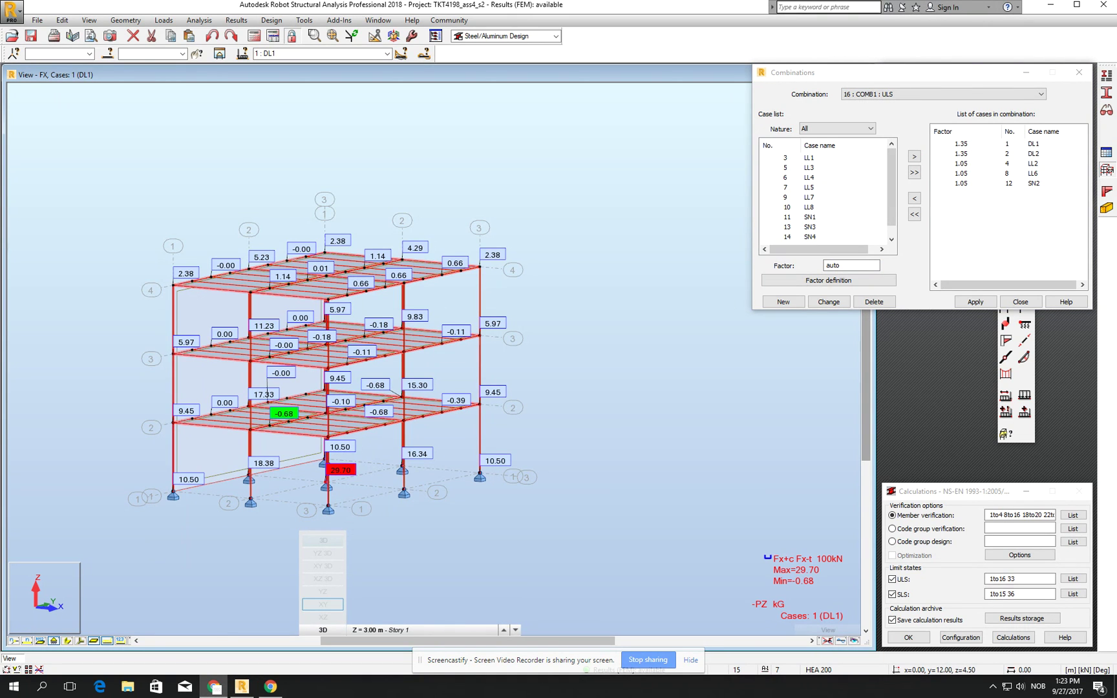
pyautogui.hotkey('alt', 'Tab')
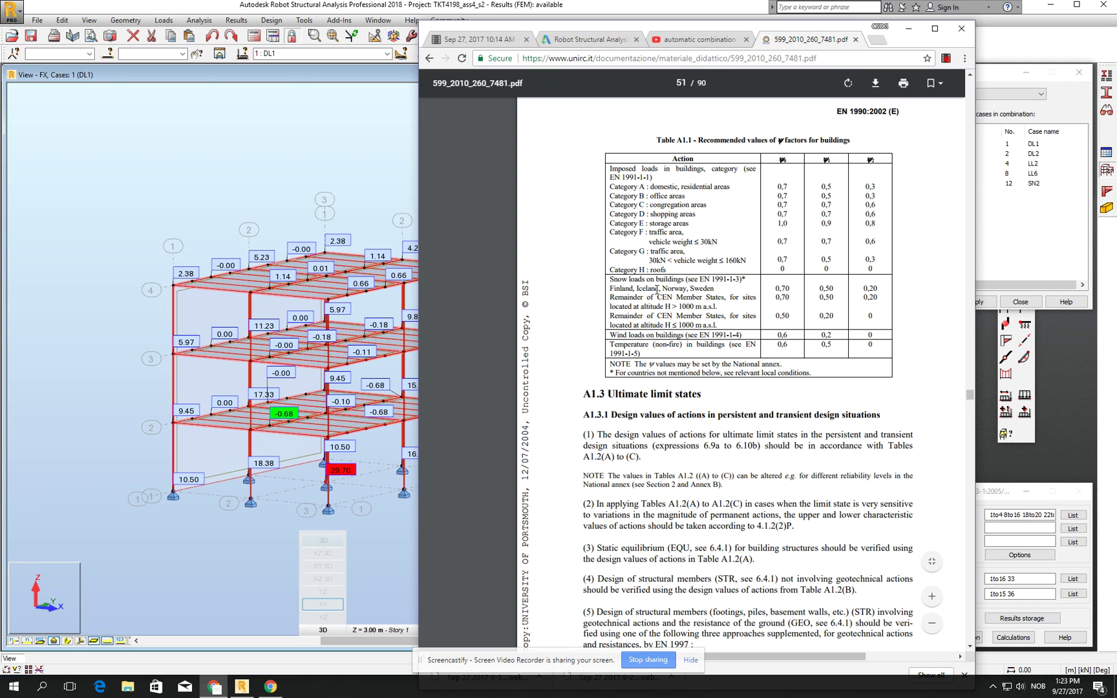
pyautogui.doubleClick(780, 289)
pyautogui.moveTo(639, 335); pyautogui.dragTo(765, 333)
pyautogui.press('super+Down')
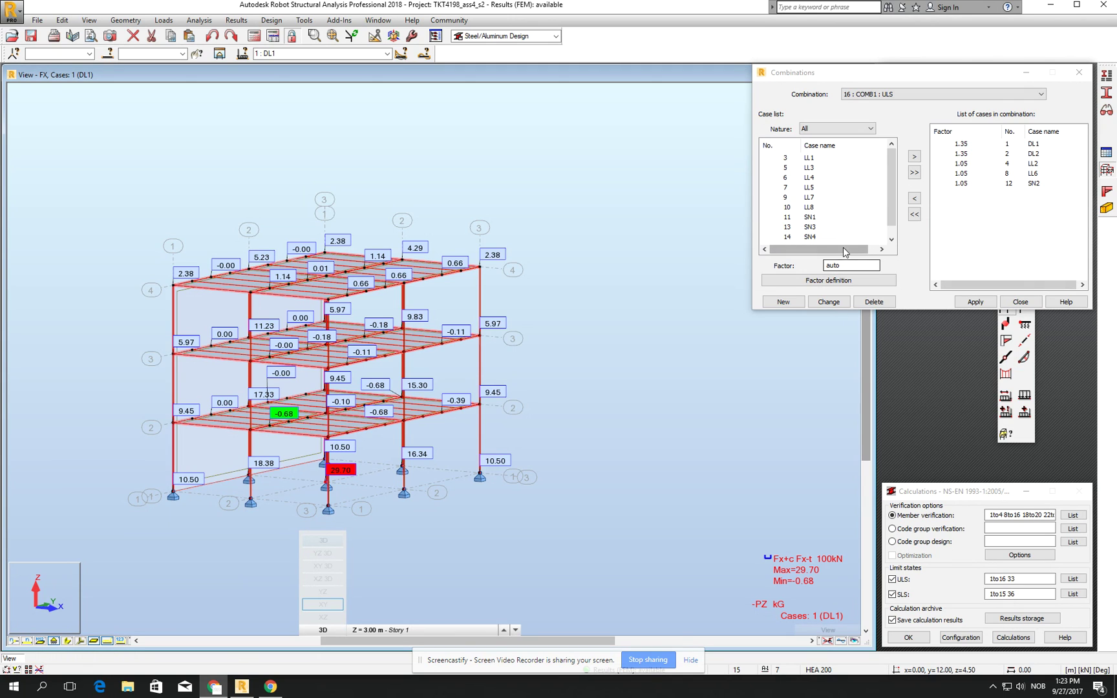
# Add WIND1 at 0.9 to COMB1, apply and confirm the change, and close Combinations
pyautogui.moveTo(893, 189); pyautogui.dragTo(830, 252)
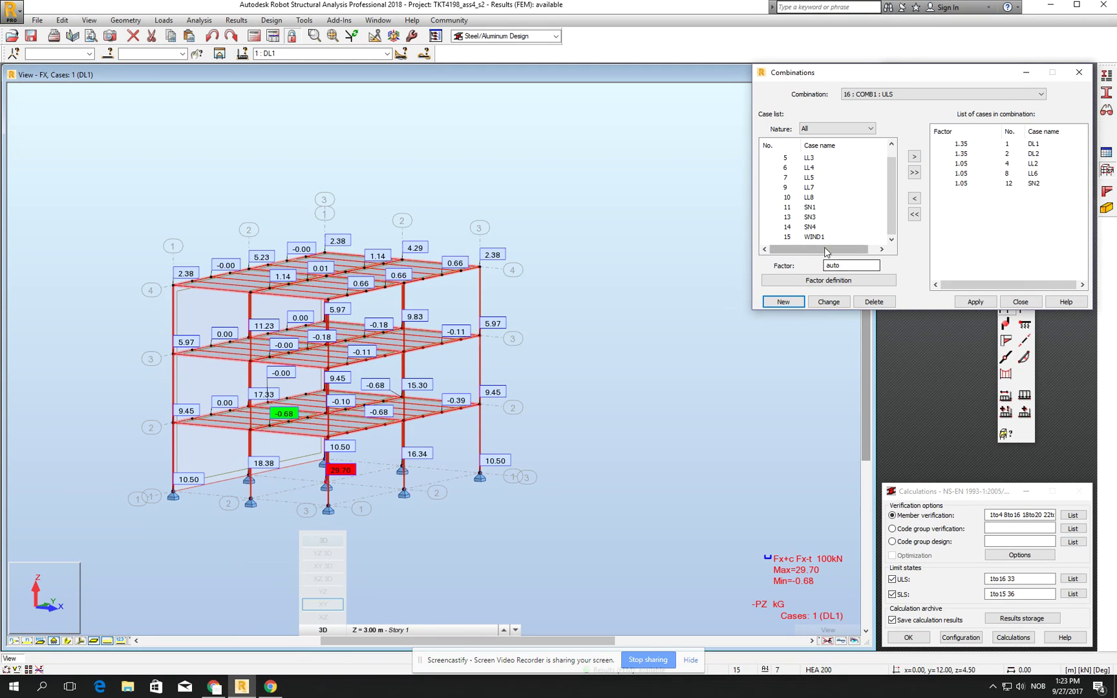
pyautogui.click(813, 237)
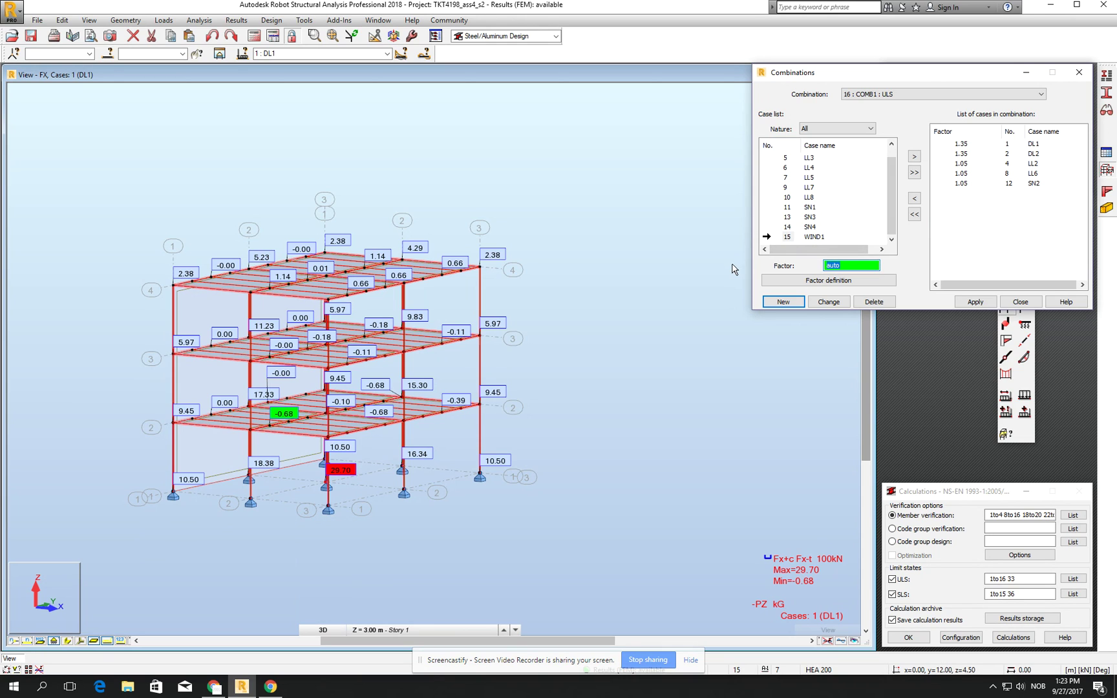
pyautogui.write('0.9')
pyautogui.click(914, 156)
pyautogui.click(975, 302)
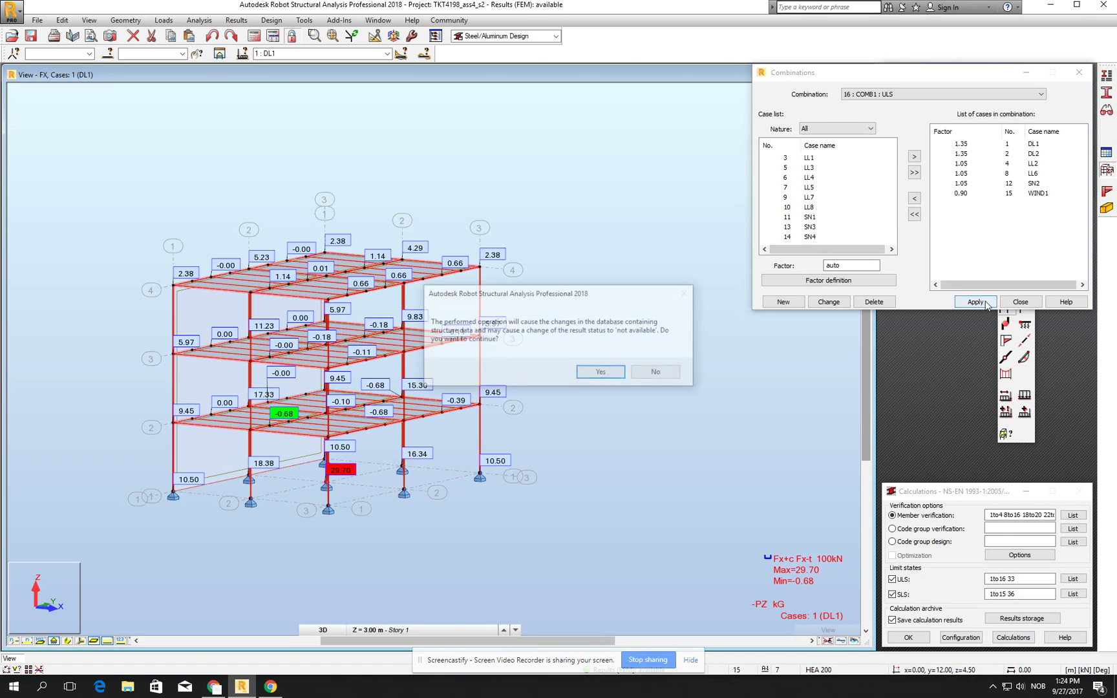
pyautogui.click(602, 372)
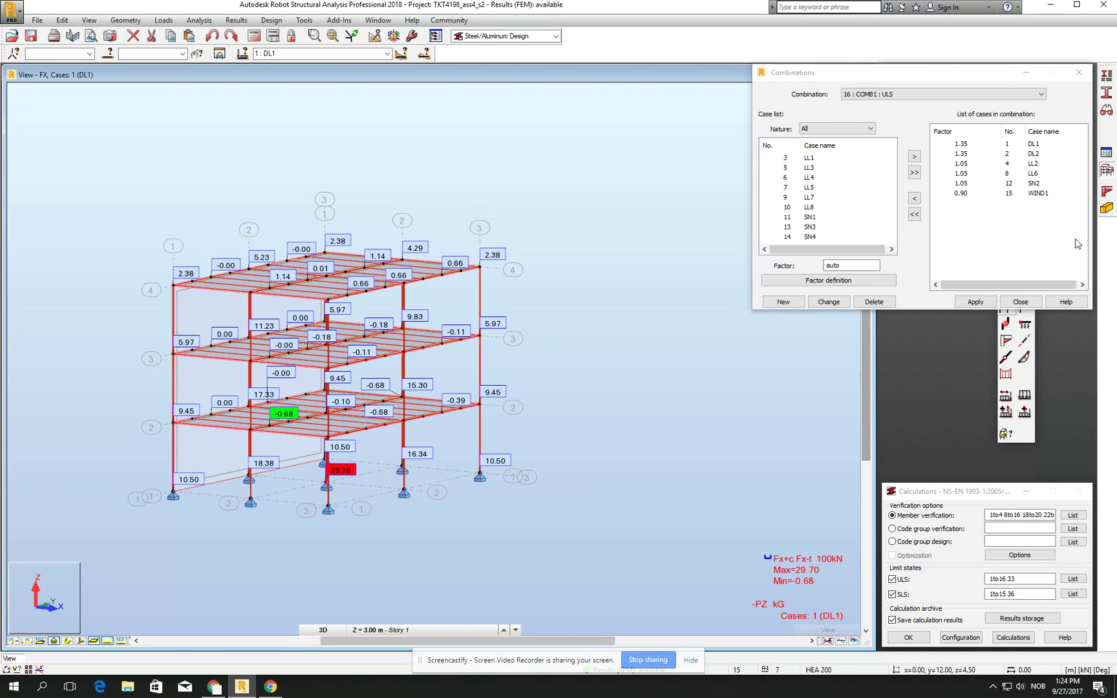
pyautogui.click(1020, 302)
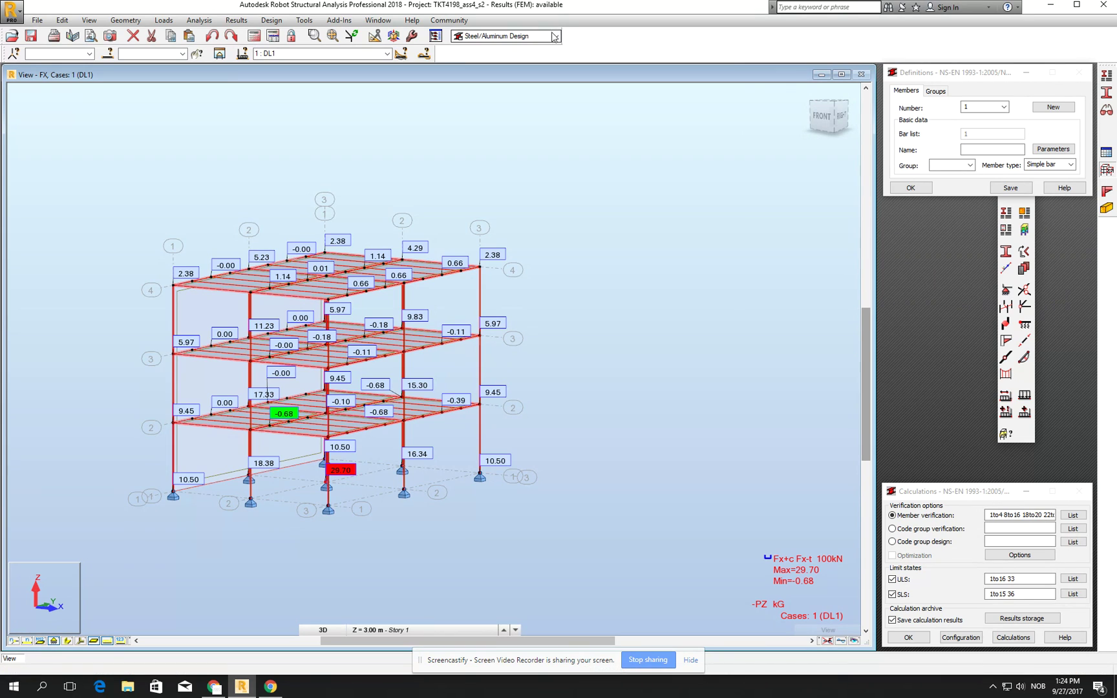
# Rerun the analysis and display FX for 16: COMB1, then for ULS Code Combinations 33to35
pyautogui.click(270, 39)
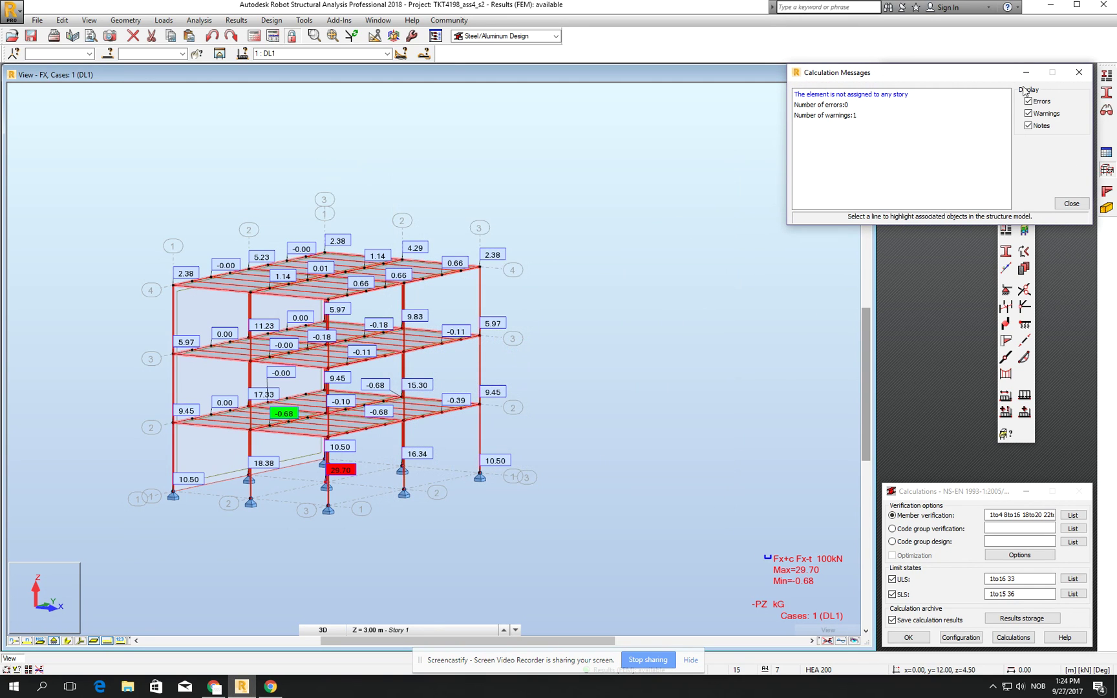
pyautogui.click(1078, 73)
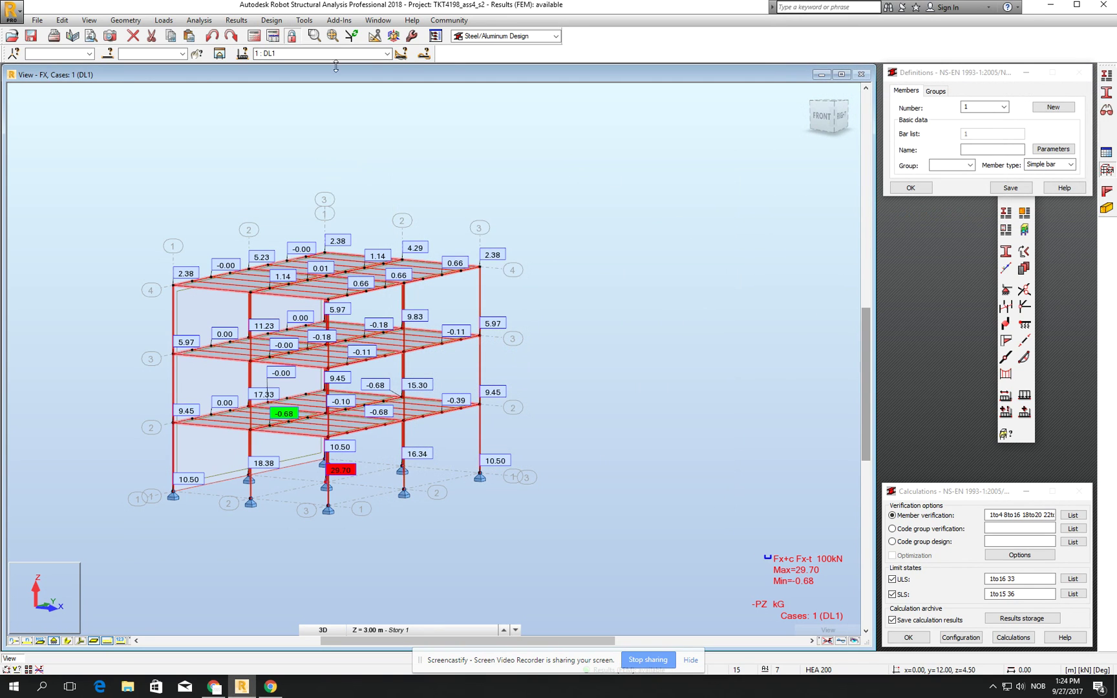
pyautogui.click(387, 54)
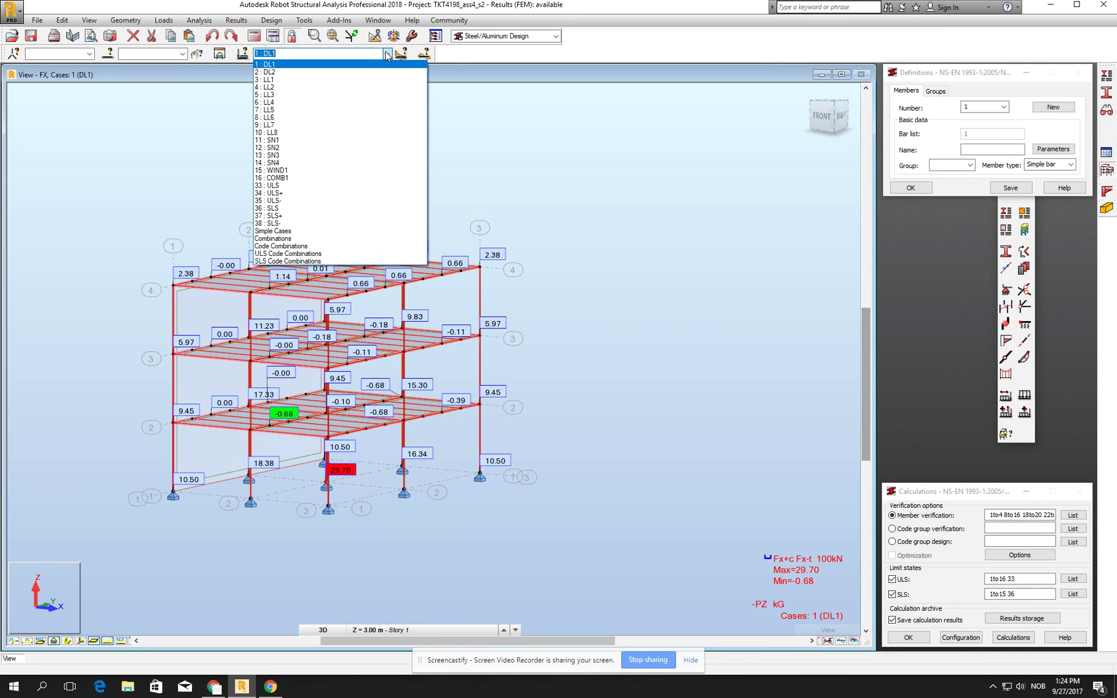
pyautogui.click(330, 178)
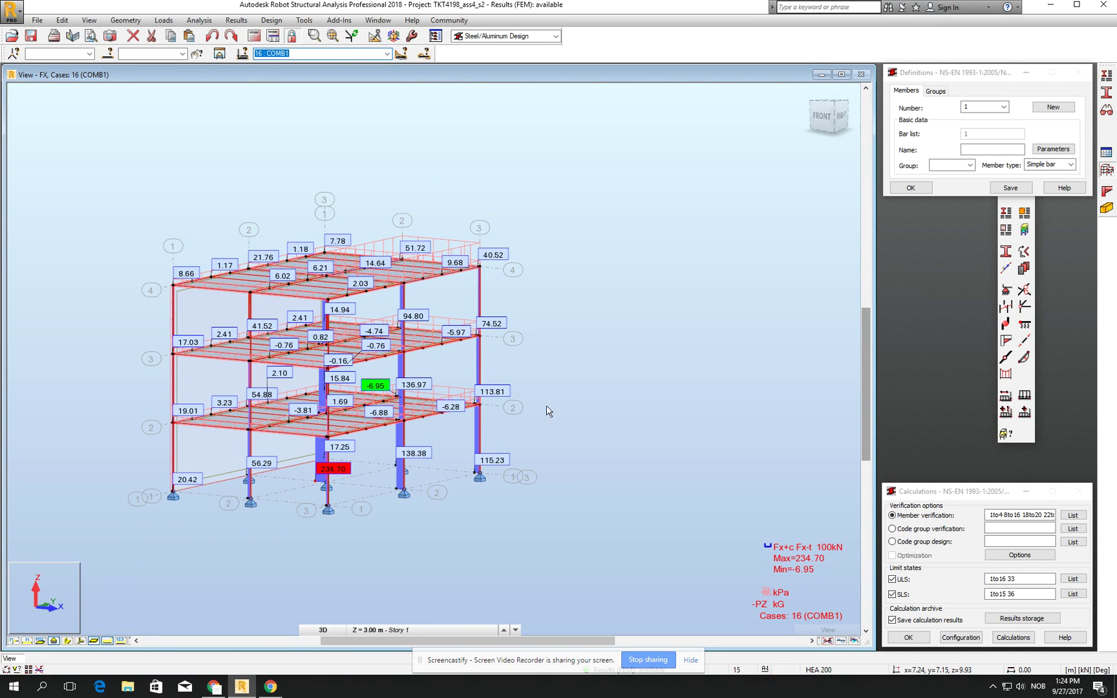
pyautogui.click(387, 54)
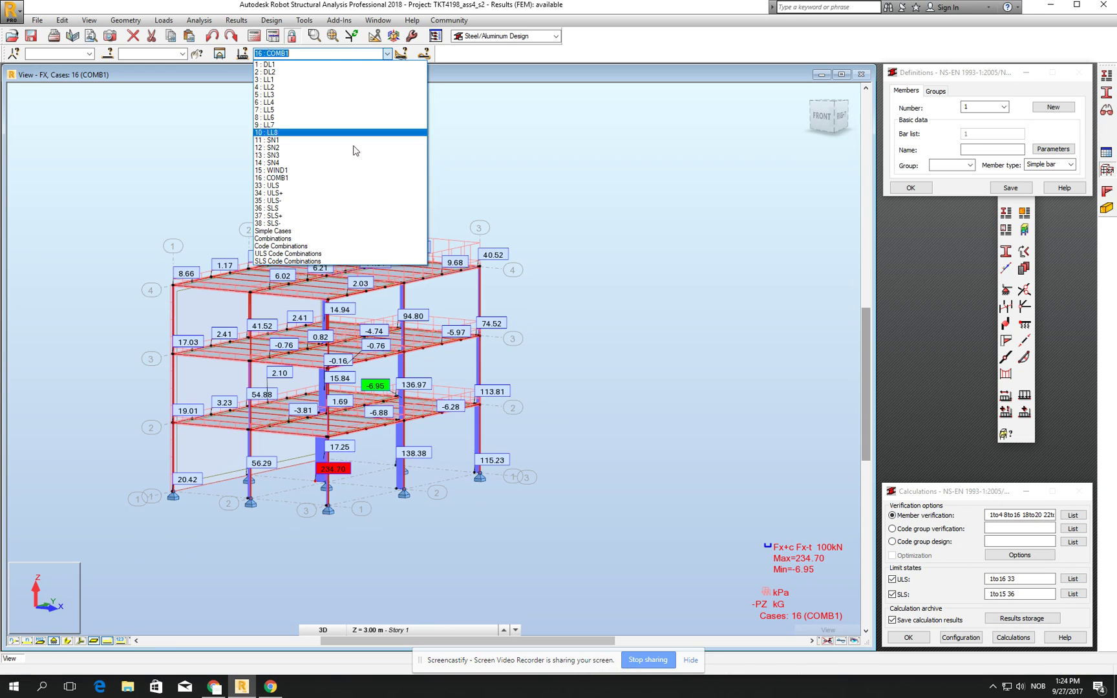
pyautogui.click(333, 256)
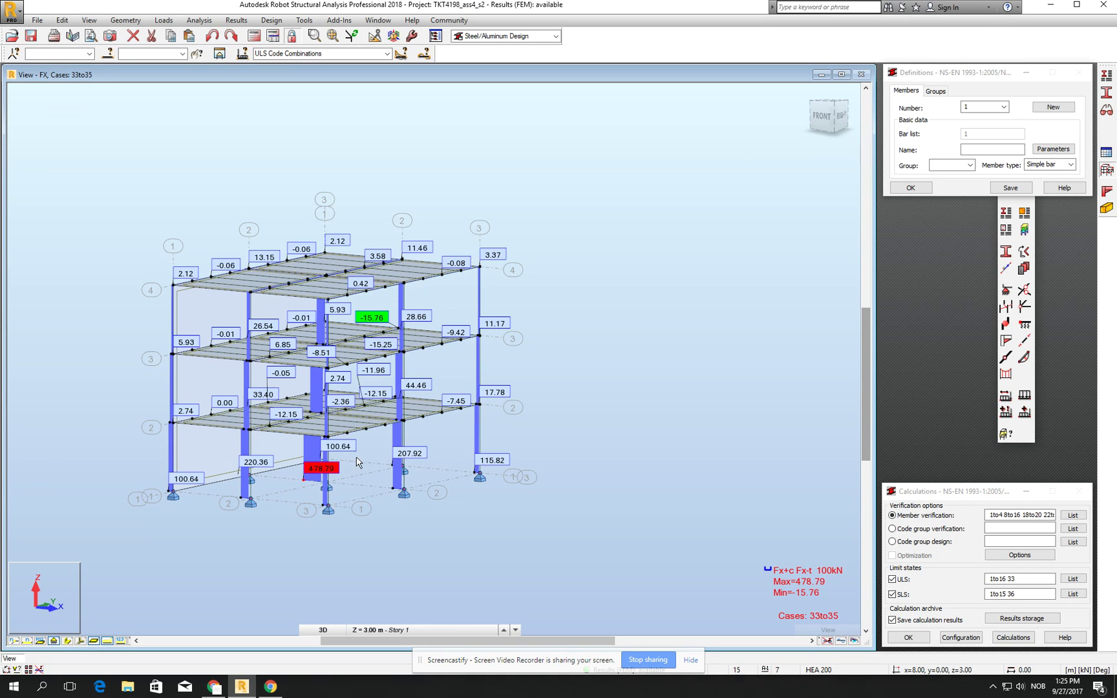
# Zoom, pan and orbit the frame to inspect the ULS Fx diagram peaking at 478.79 kN
pyautogui.scroll(2, 354, 458)
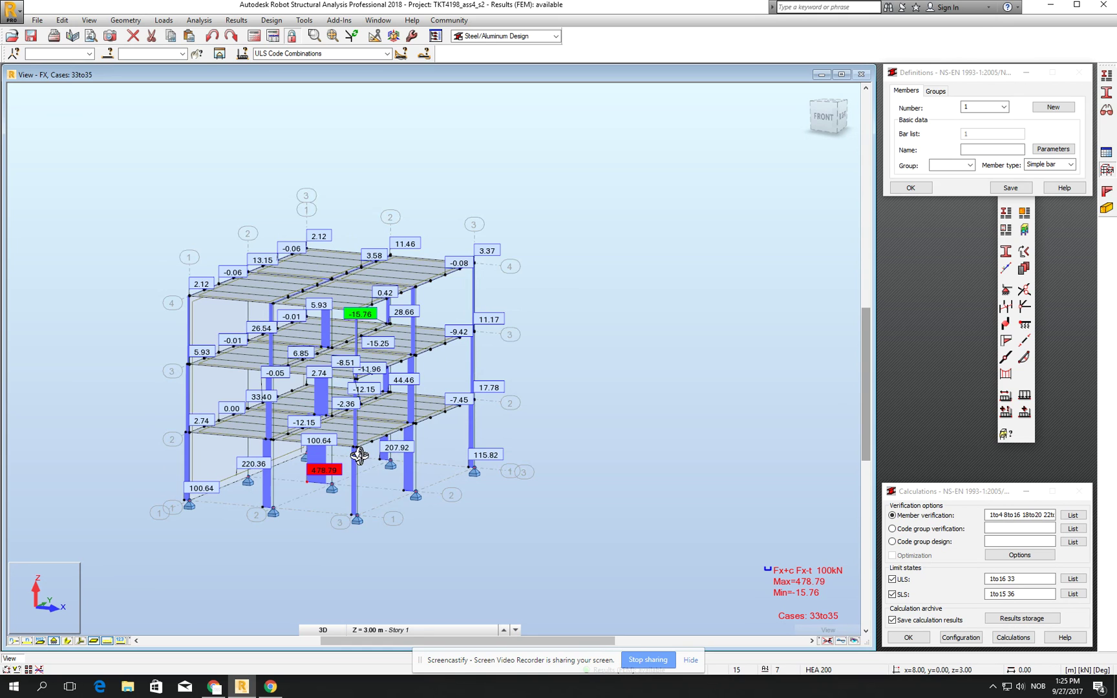
pyautogui.scroll(2, 321, 467)
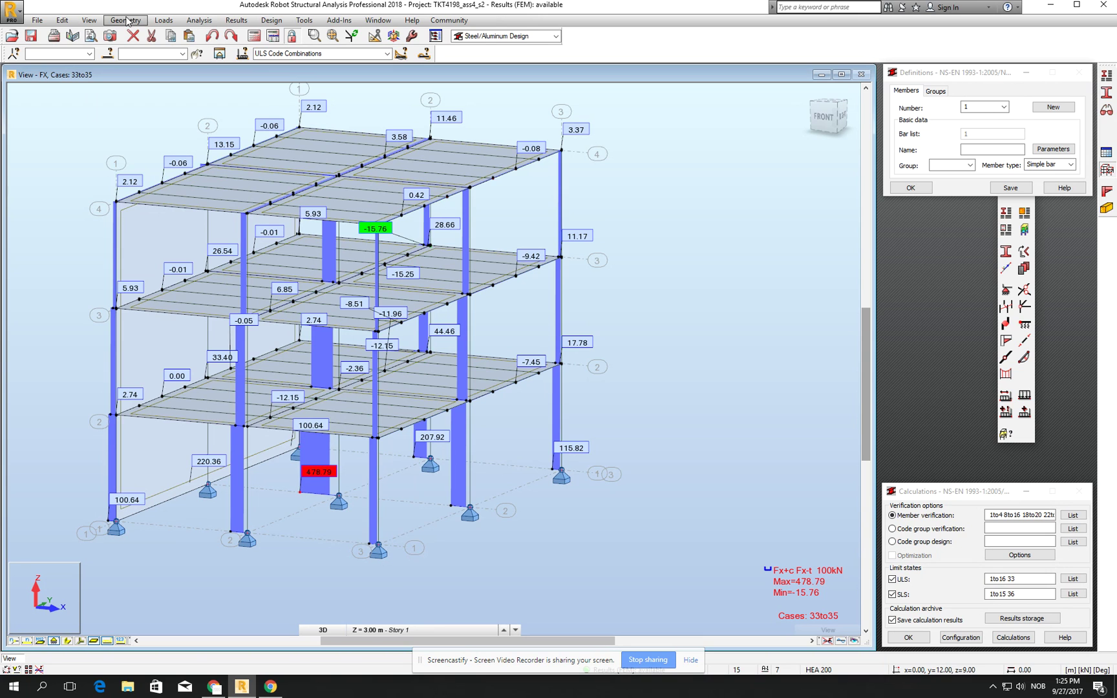
pyautogui.moveTo(666, 279); pyautogui.dragTo(654, 294, button='middle')
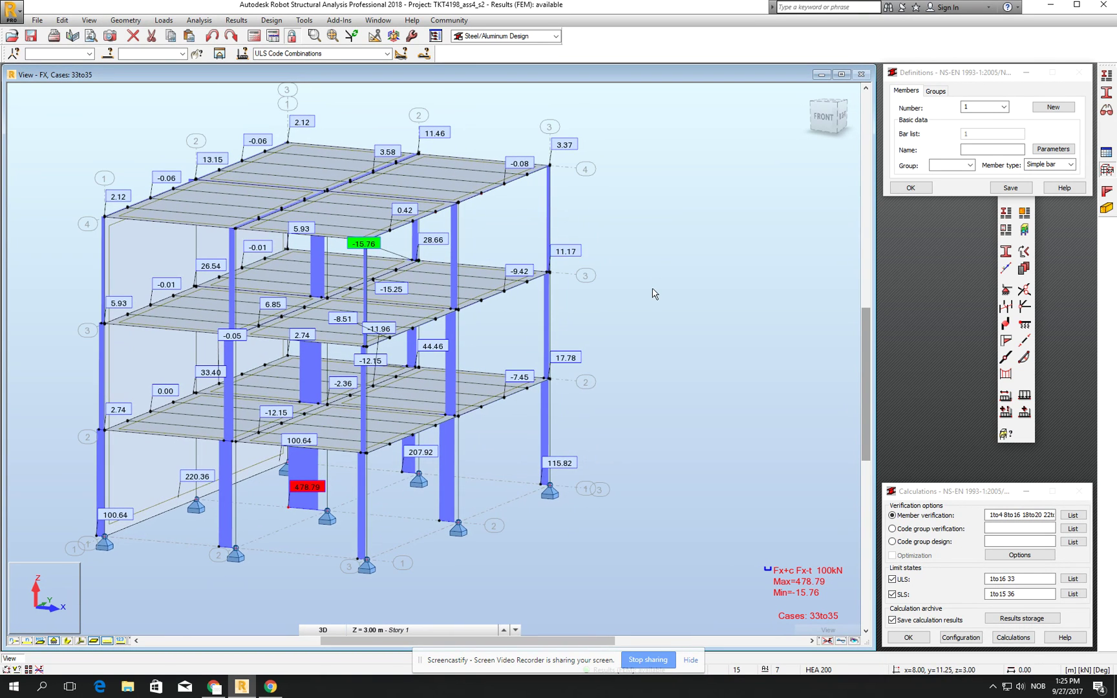
pyautogui.keyDown('shift'); pyautogui.moveTo(674, 345); pyautogui.dragTo(658, 341, button='middle'); pyautogui.keyUp('shift')
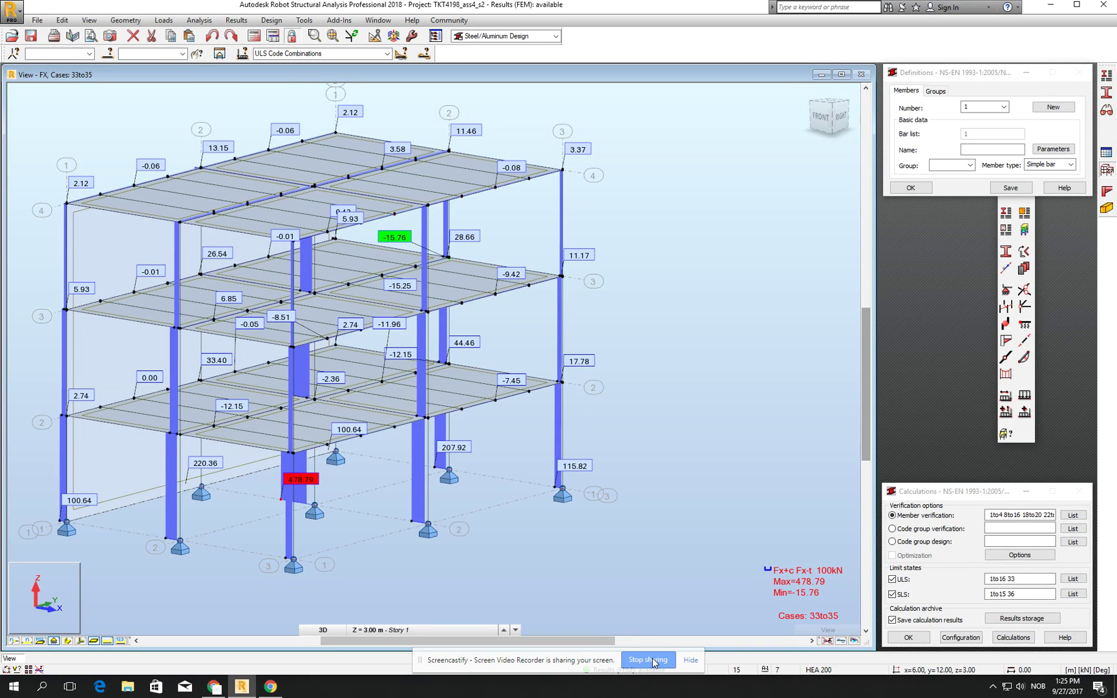